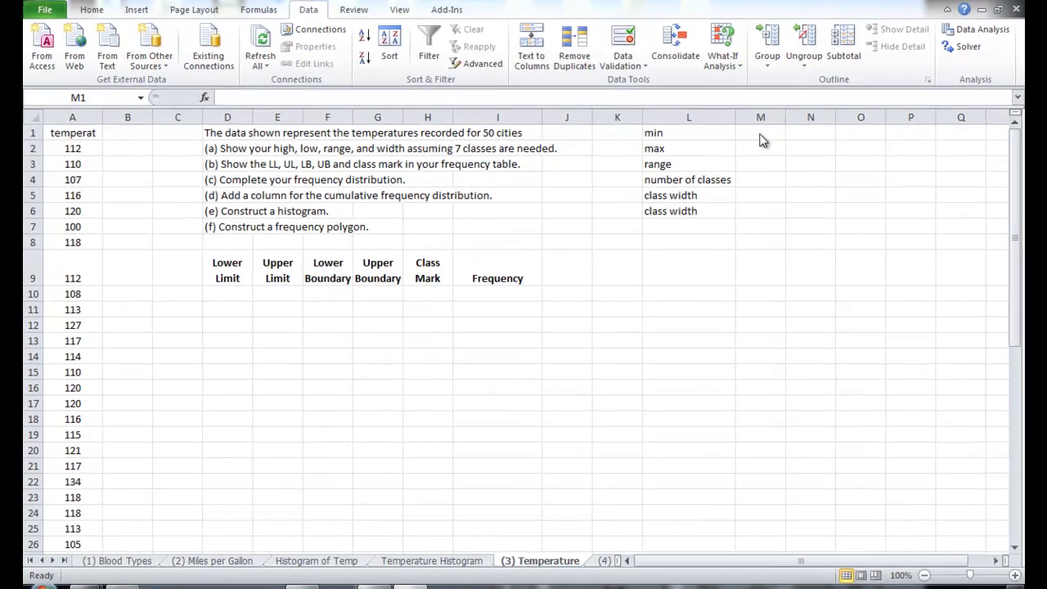
- Enter =MIN(A2:A51) beside the min label, giving 100
drag(747, 142, 747, 216)
click(773, 130)
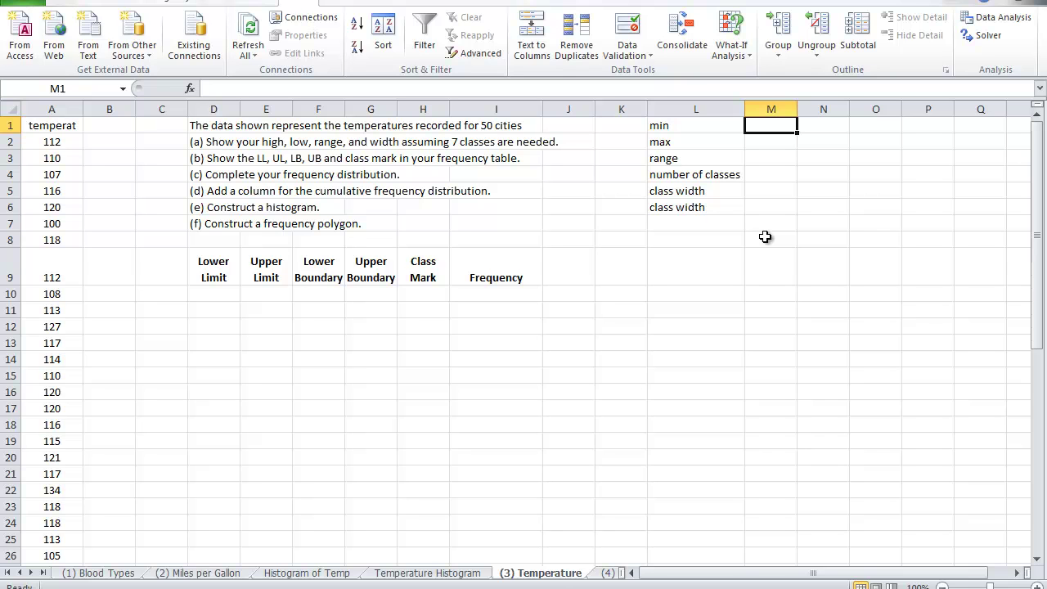
text(=min)
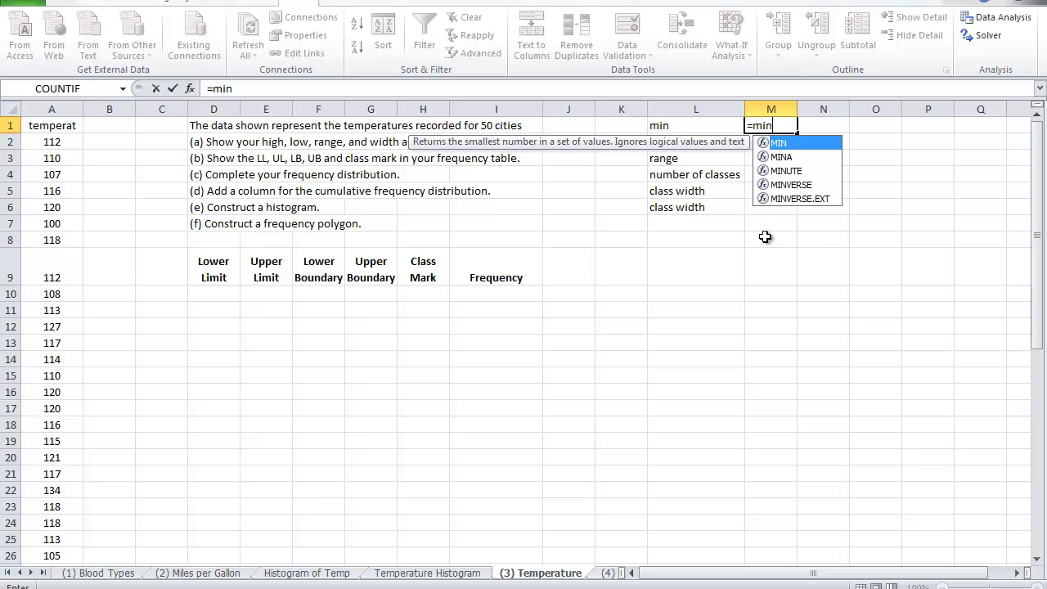
text(()
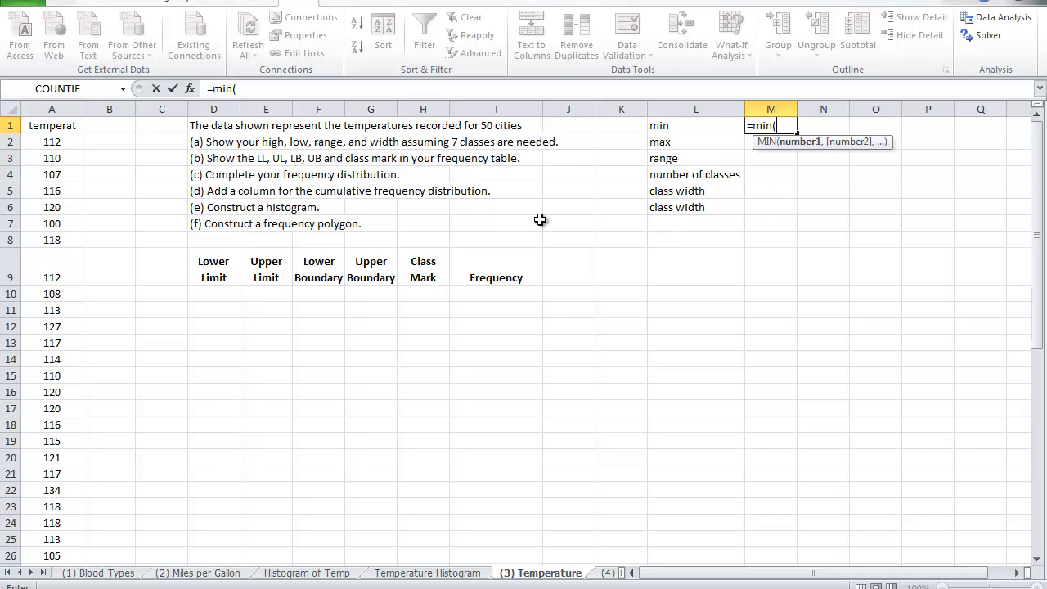
drag(52, 142, 66, 537)
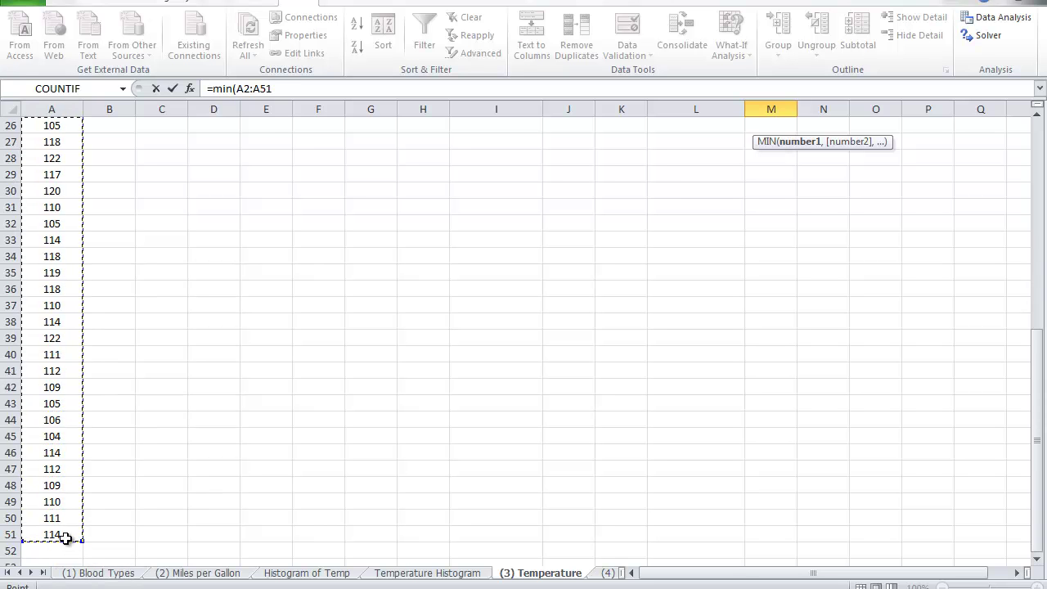
key(Escape)
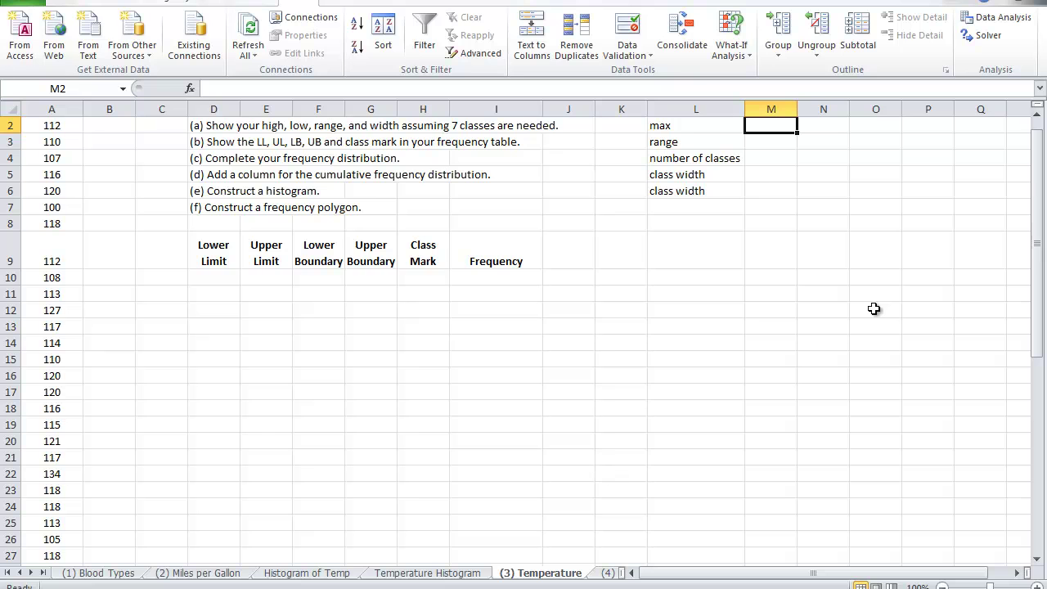
drag(1037, 196, 979, 168)
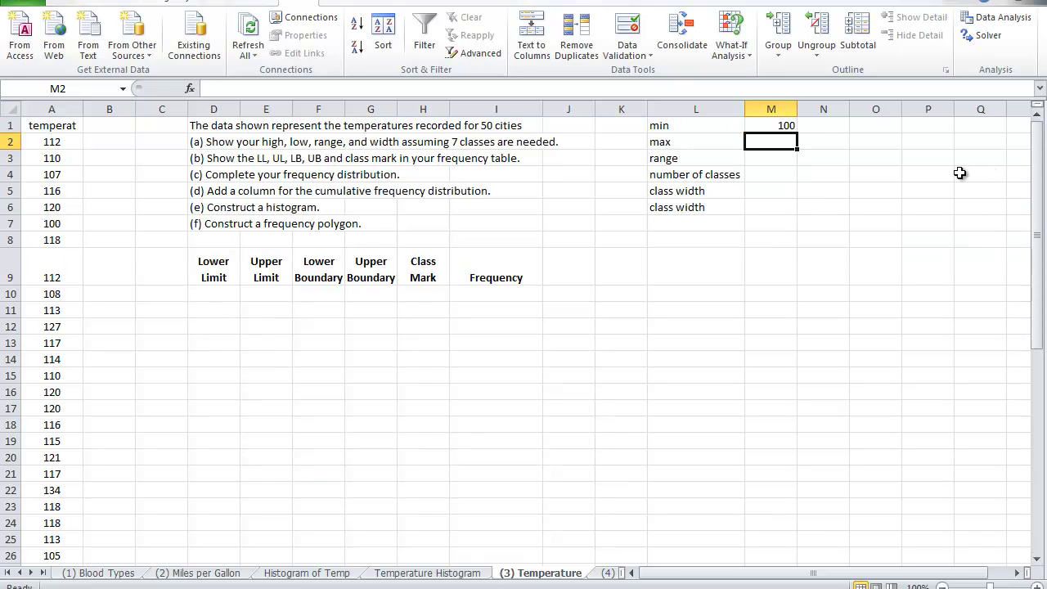
click(787, 127)
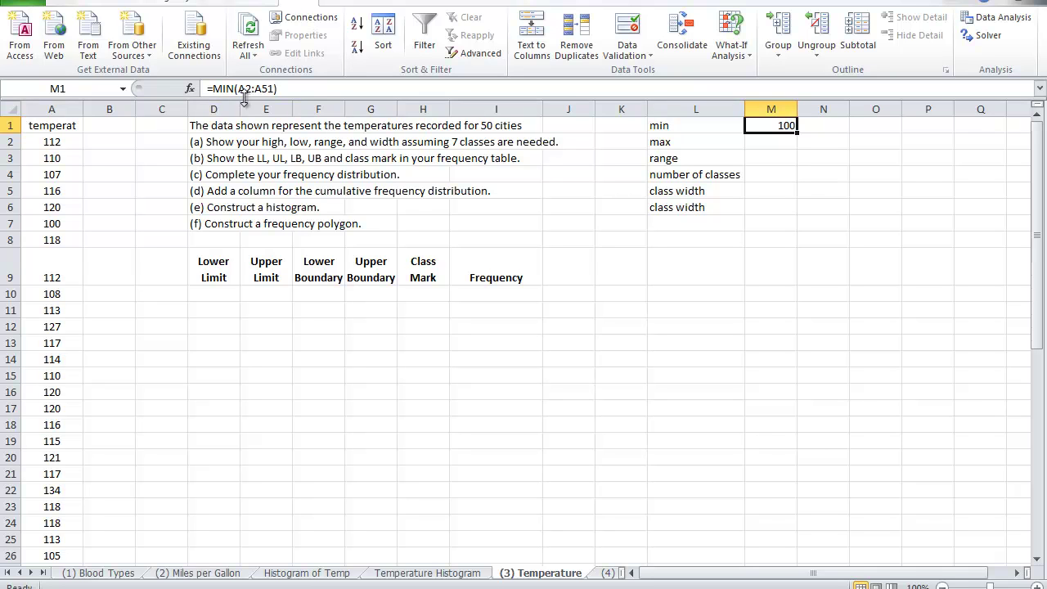
- Enter =MAX(A2:A51) beside the max label, giving 134
click(790, 146)
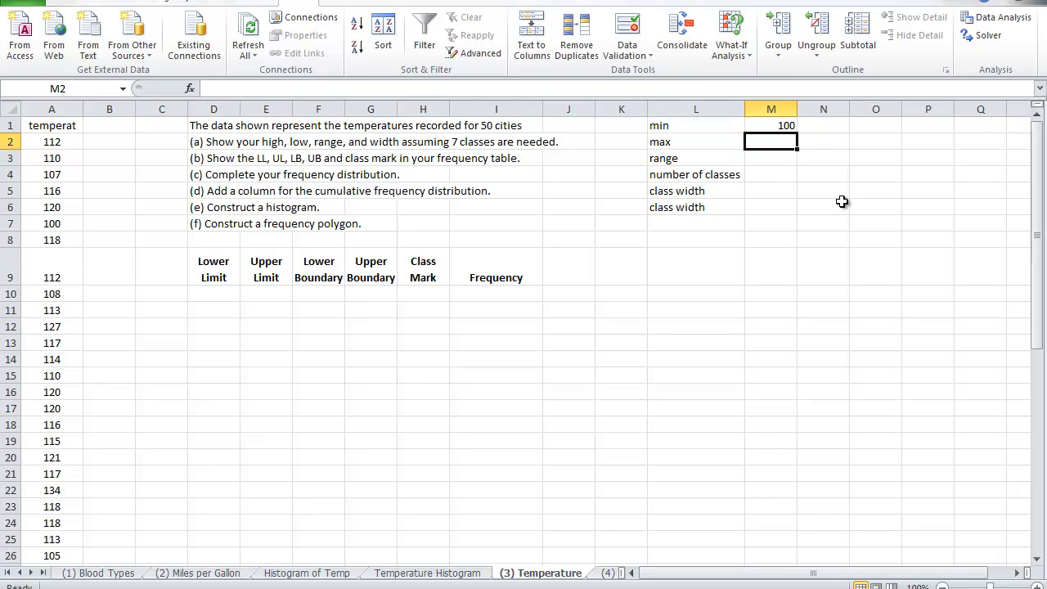
text(=m)
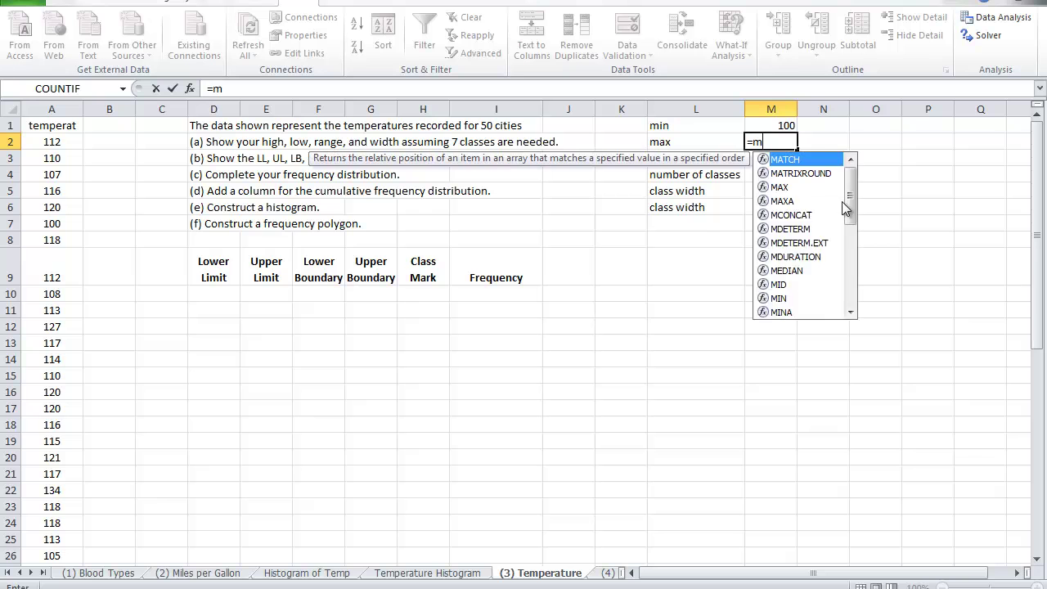
text(ax()
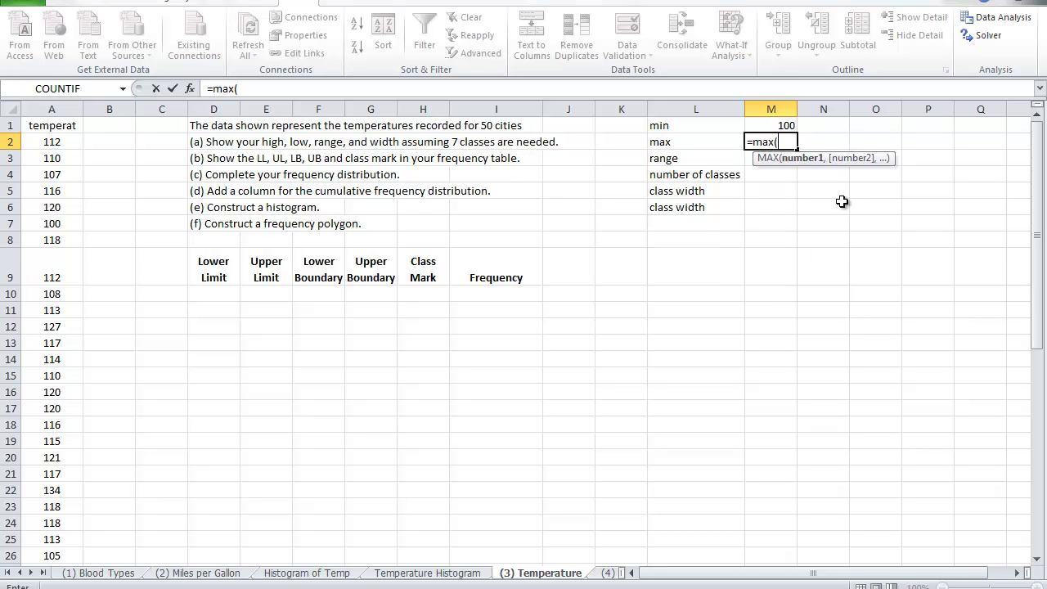
text(a2:a51)
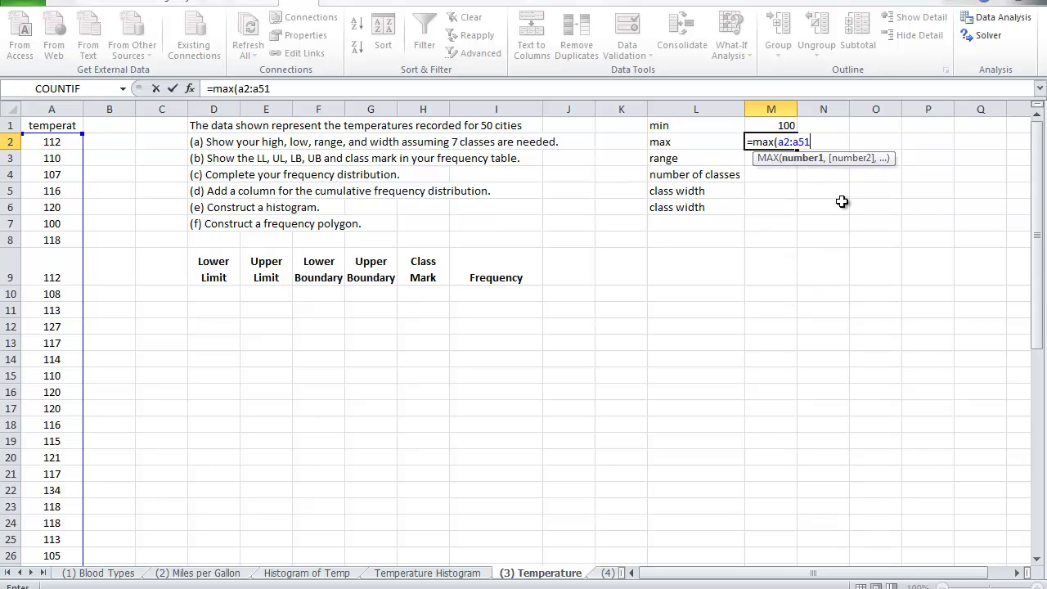
text())
key(Return)
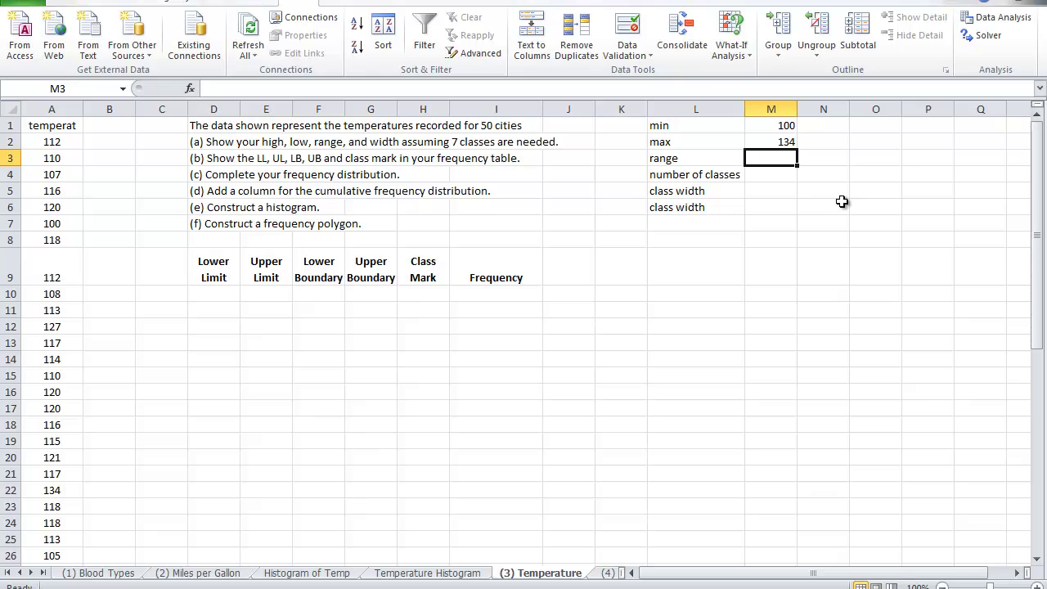
- Enter a range formula subtracting the min cell from the max cell, returning 34
text(=)
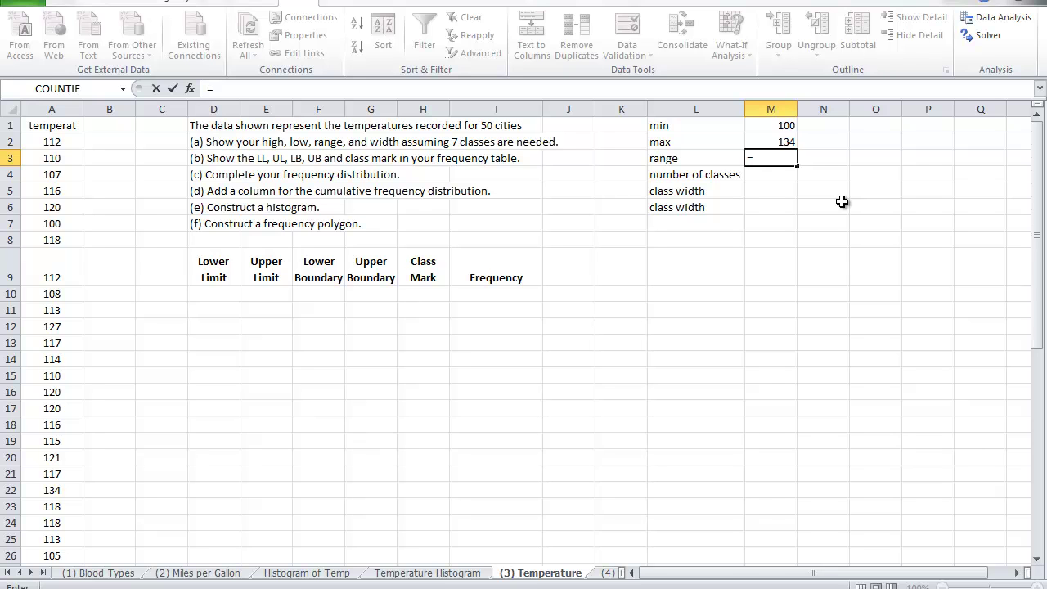
click(785, 143)
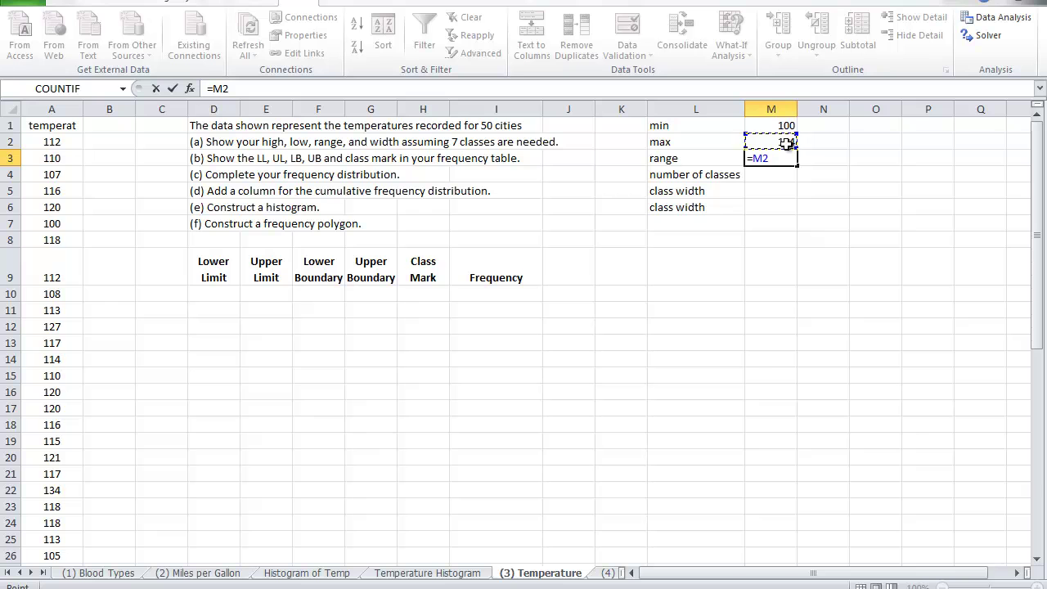
text(-)
click(777, 126)
key(Return)
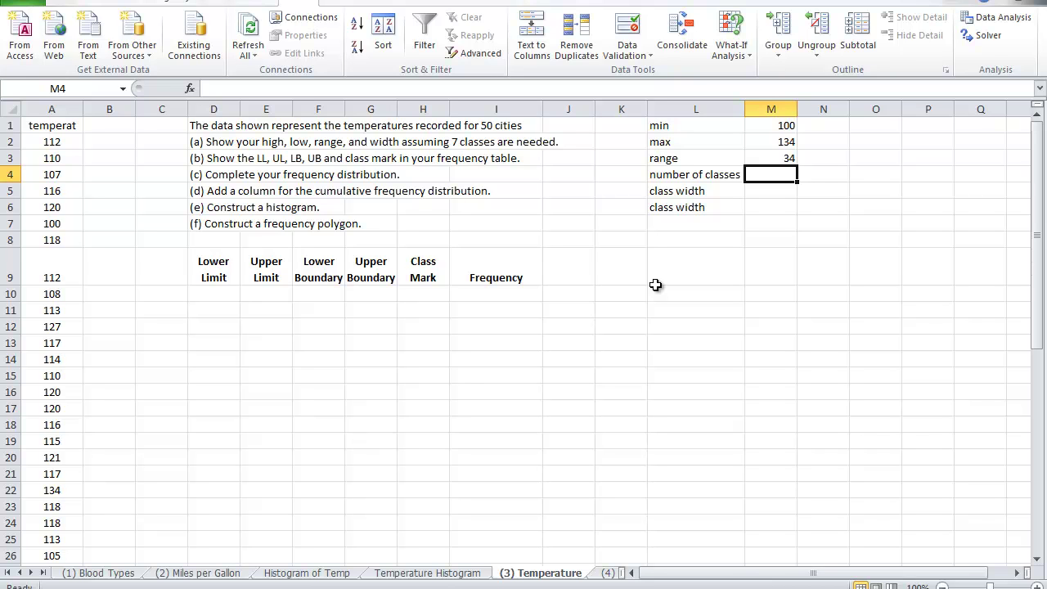
- Enter 6 classes and a class width formula dividing the range by the class count
text(6)
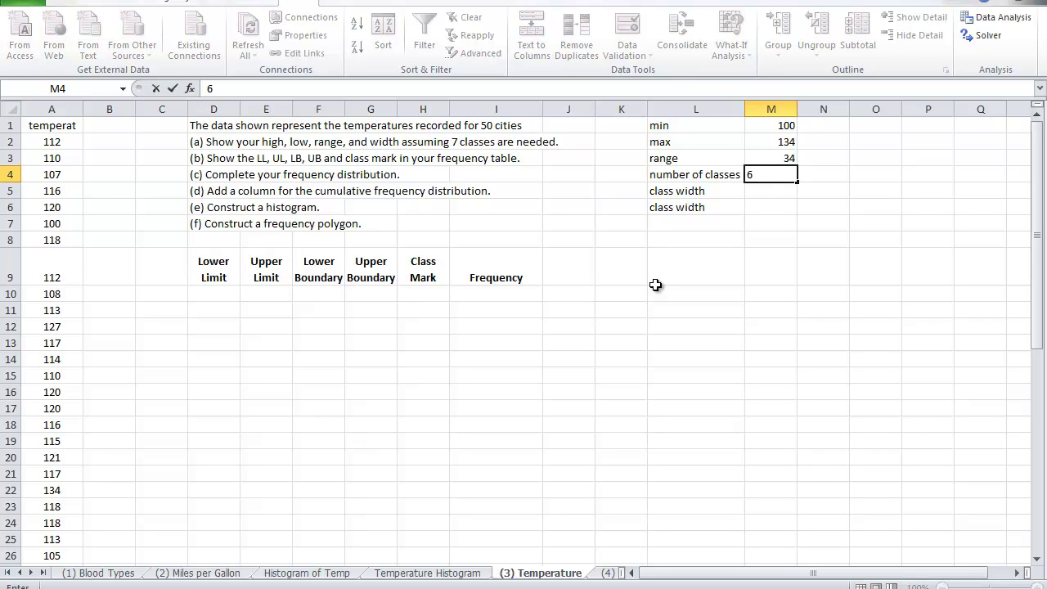
key(Return)
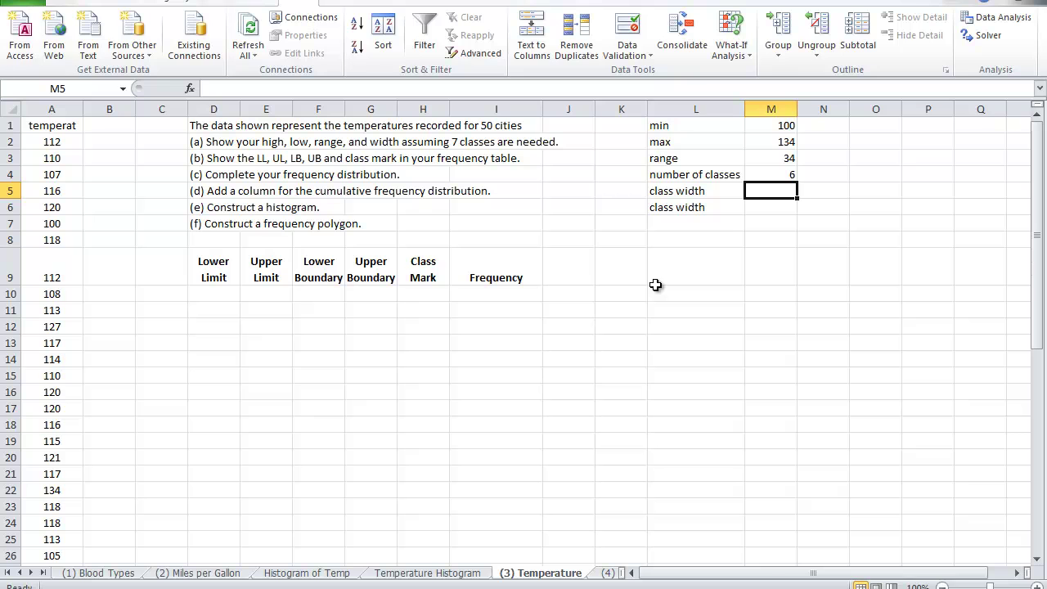
text(=)
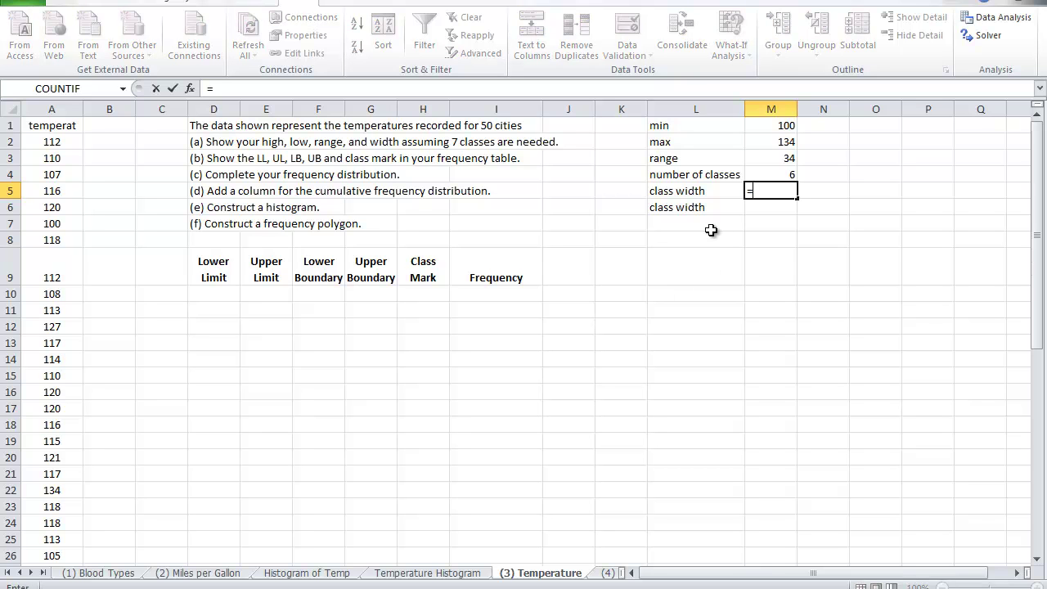
click(779, 160)
text(/)
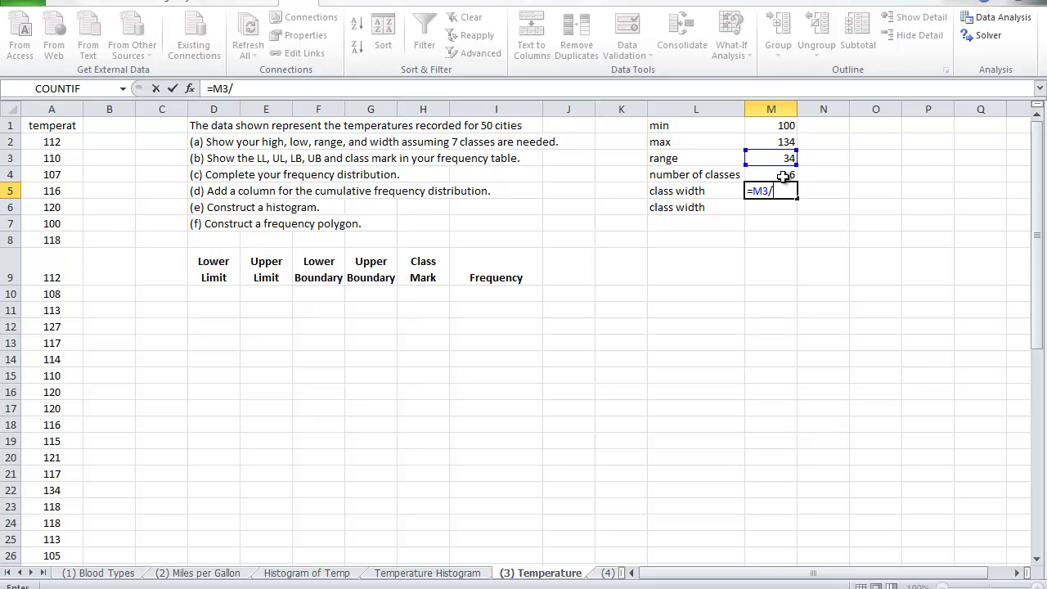
click(783, 176)
key(Return)
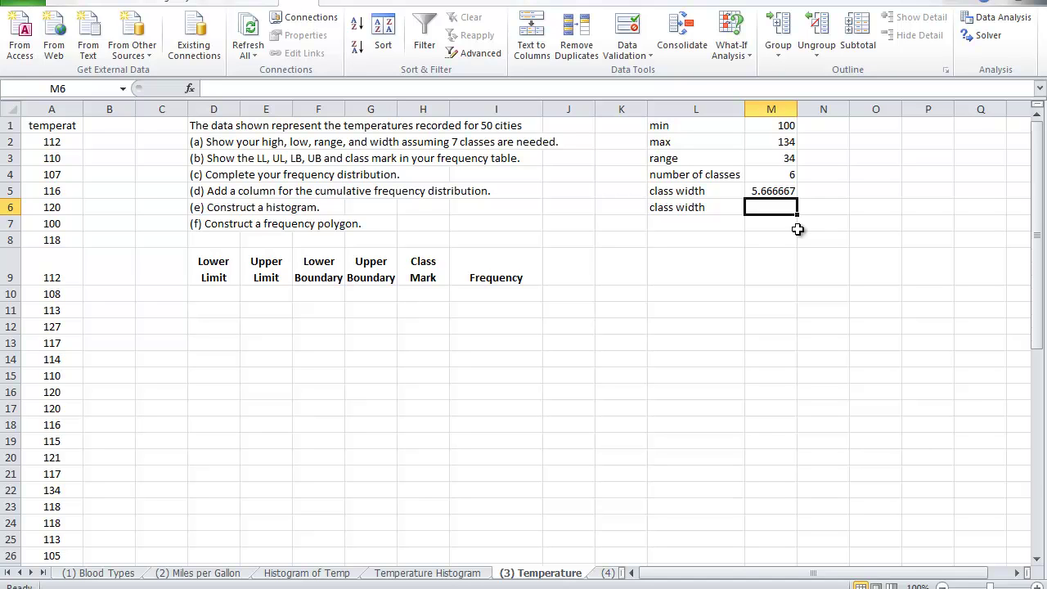
- Round the class width up to a whole number with =ROUNDUP(M5,0)
text(=)
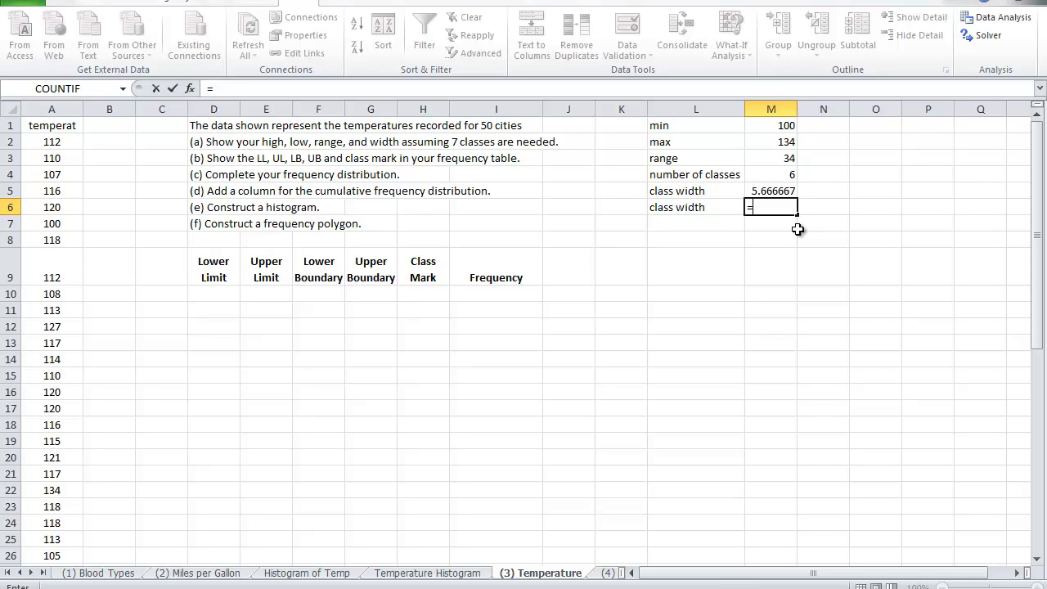
text(round)
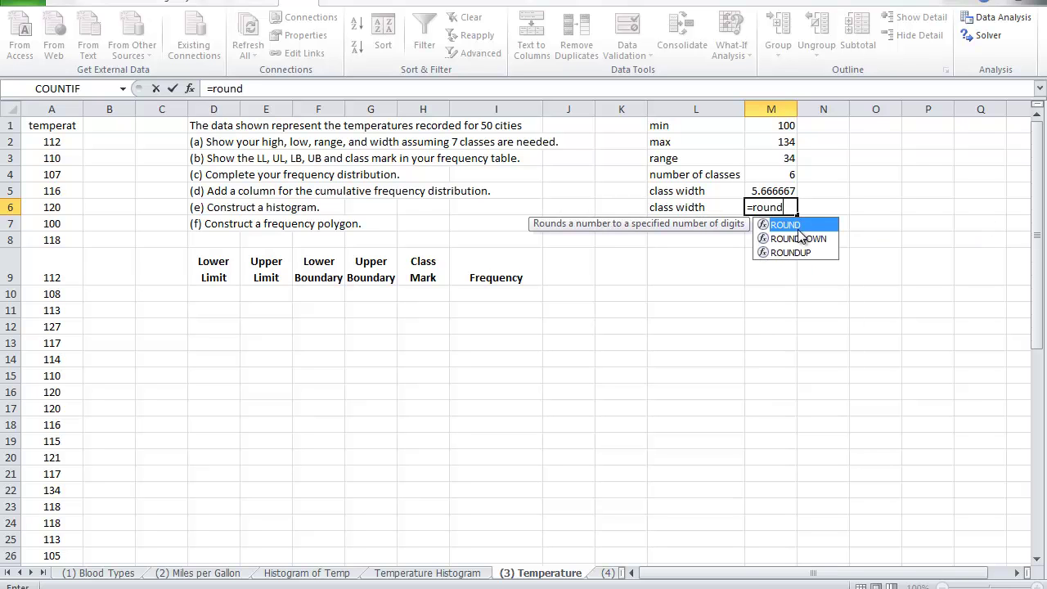
text(up()
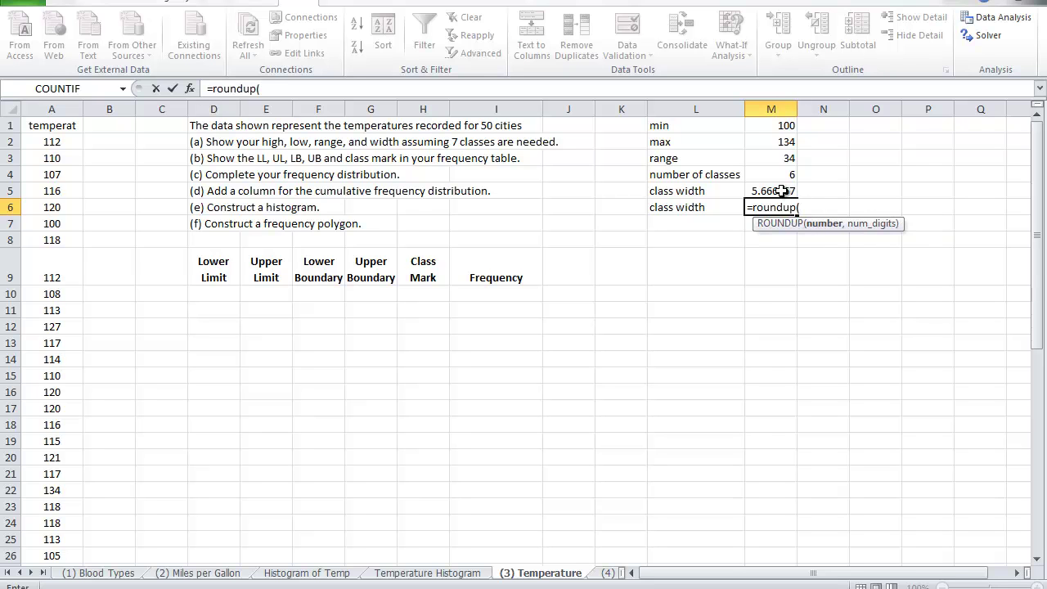
click(782, 191)
text(,)
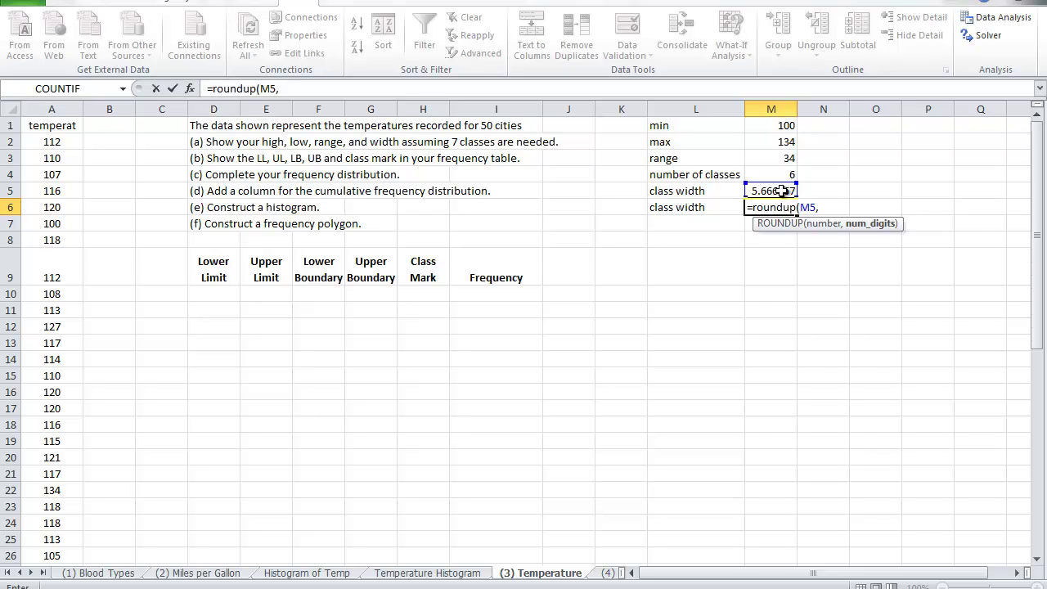
text(0))
key(Return)
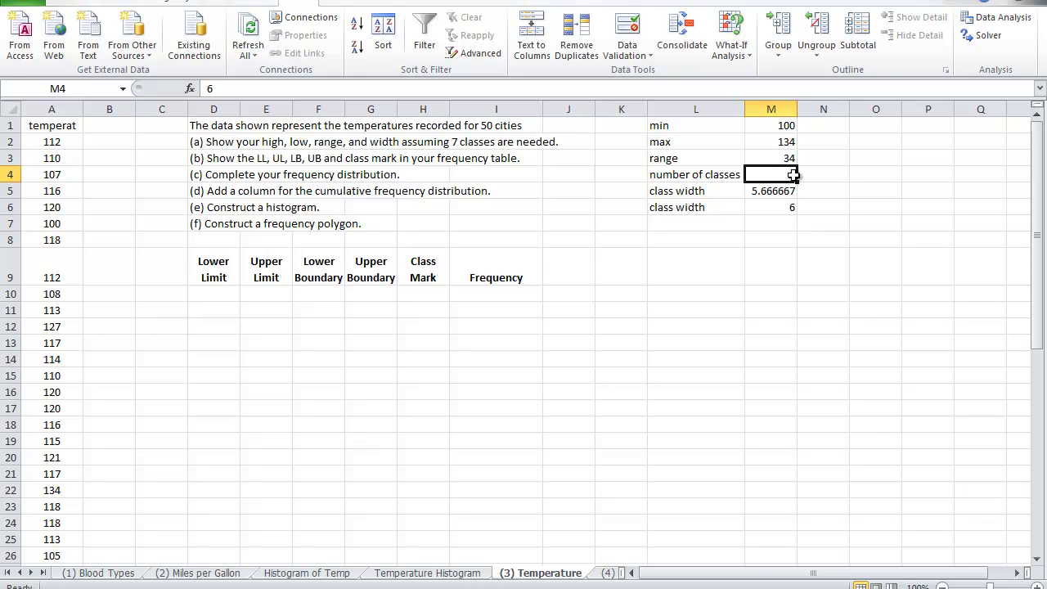
- Try 5 classes, then settle on 7 for a class width of 5
text(5)
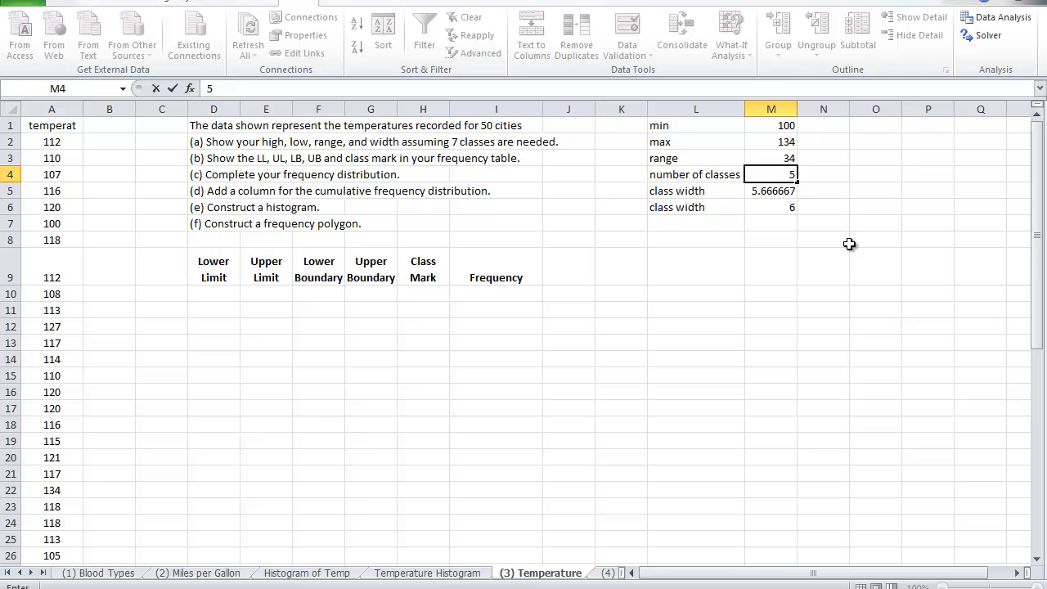
key(Return)
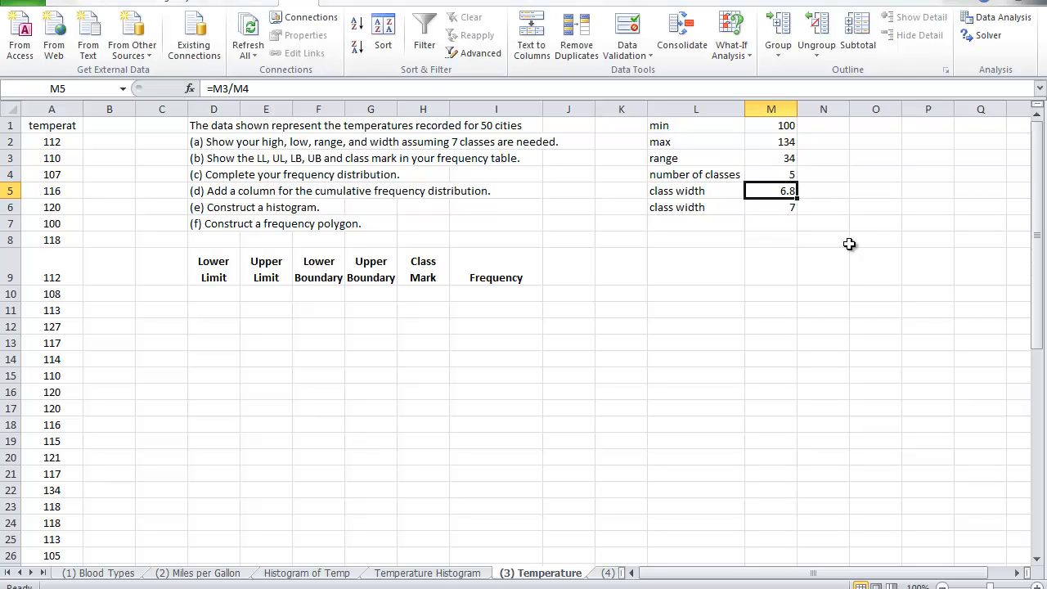
click(787, 174)
text(7)
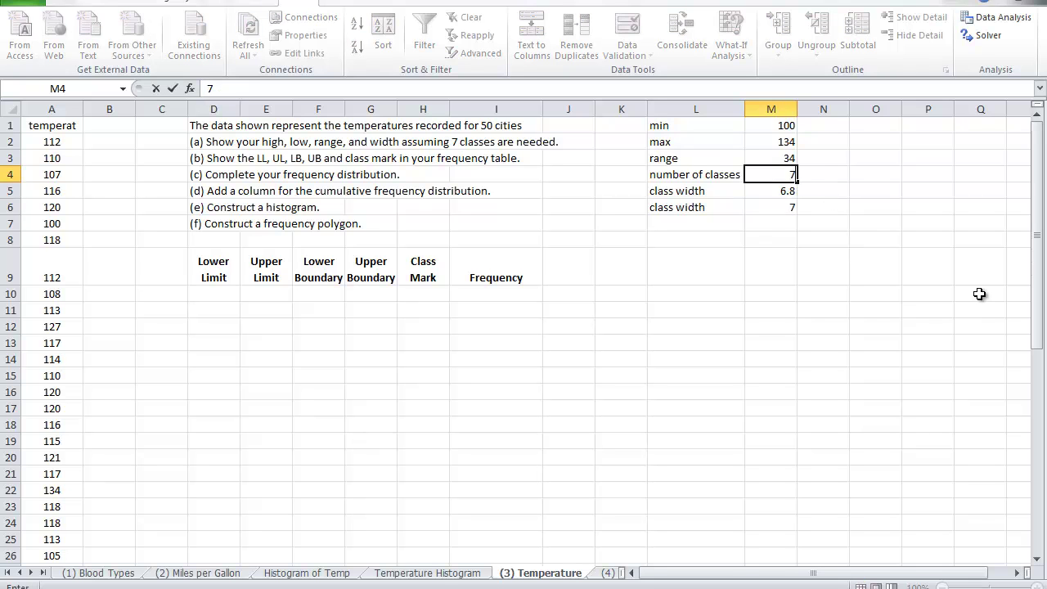
key(Return)
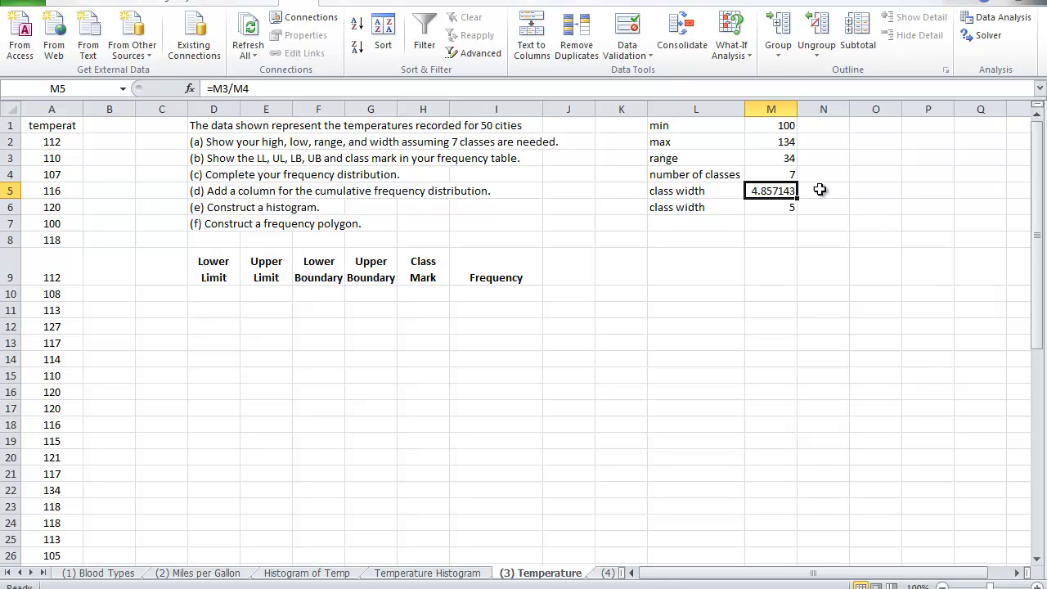
click(792, 174)
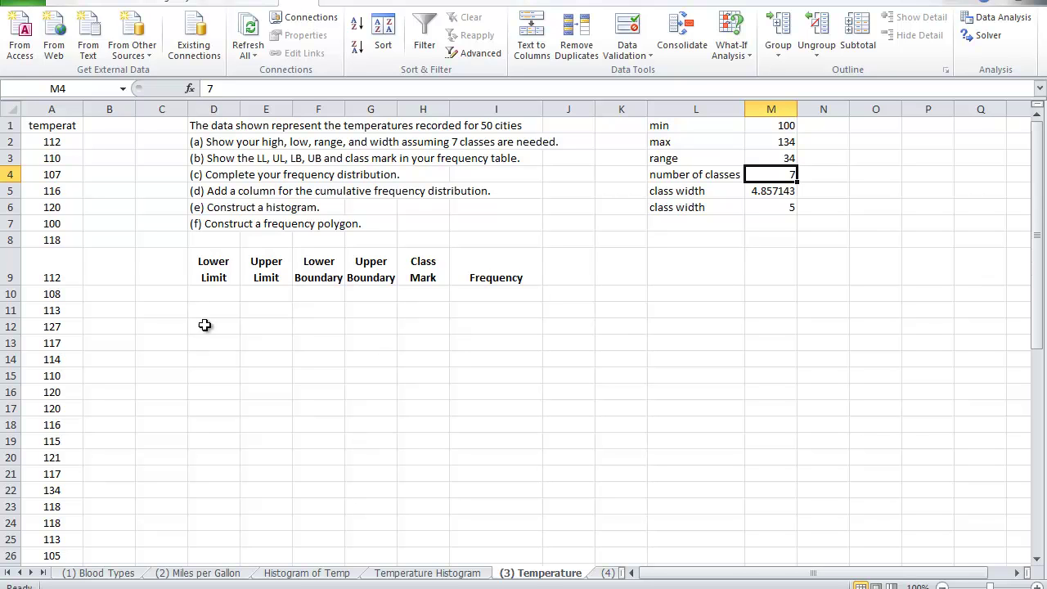
- Set the first lower limits: D10 as =M1 (100) and D11 as =D10+$M$6 (105)
click(225, 298)
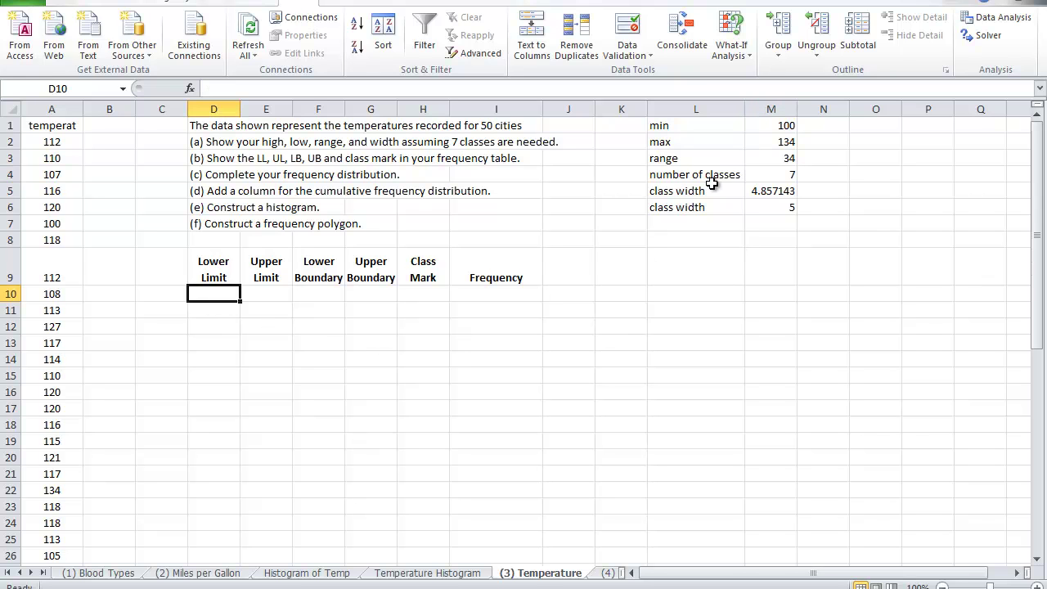
text(=)
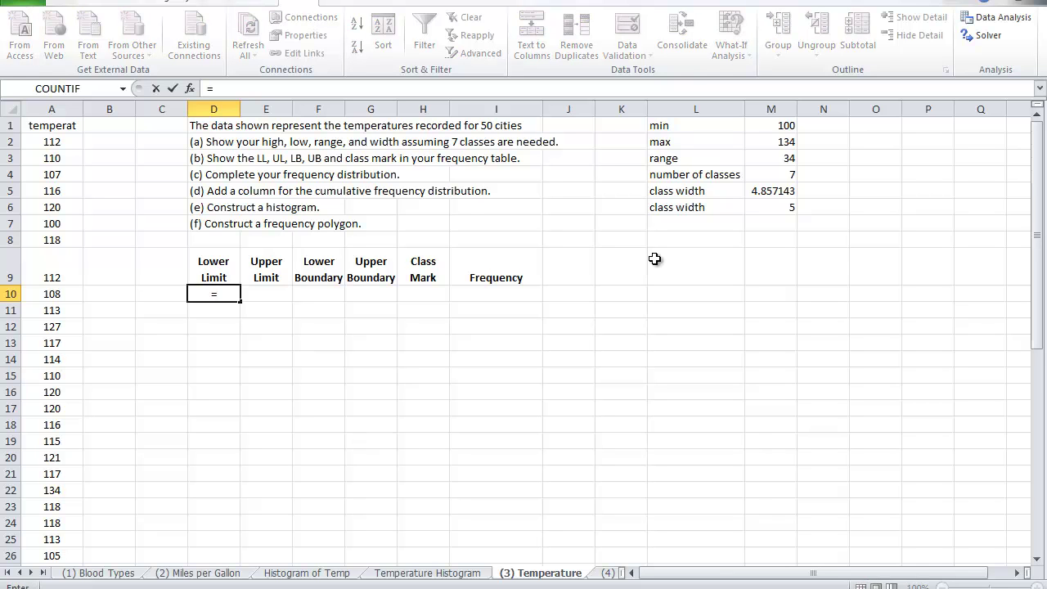
click(792, 128)
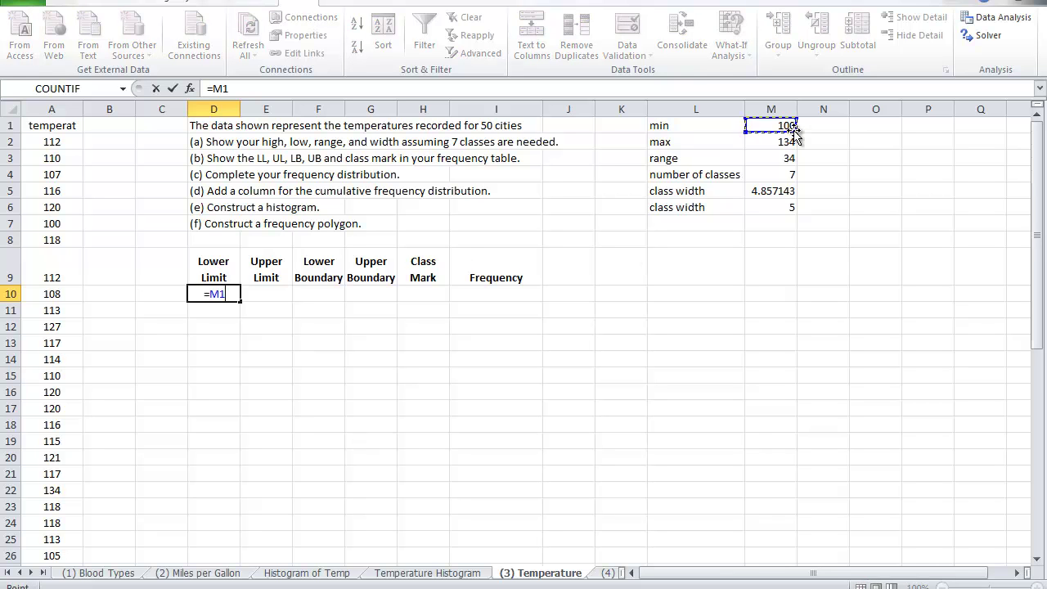
key(Return)
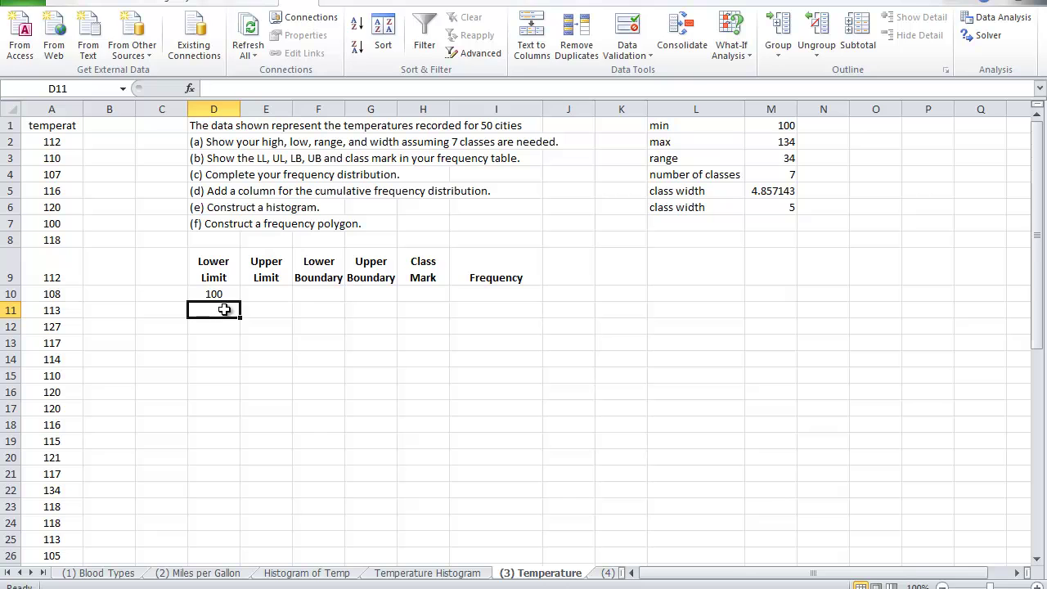
text(=)
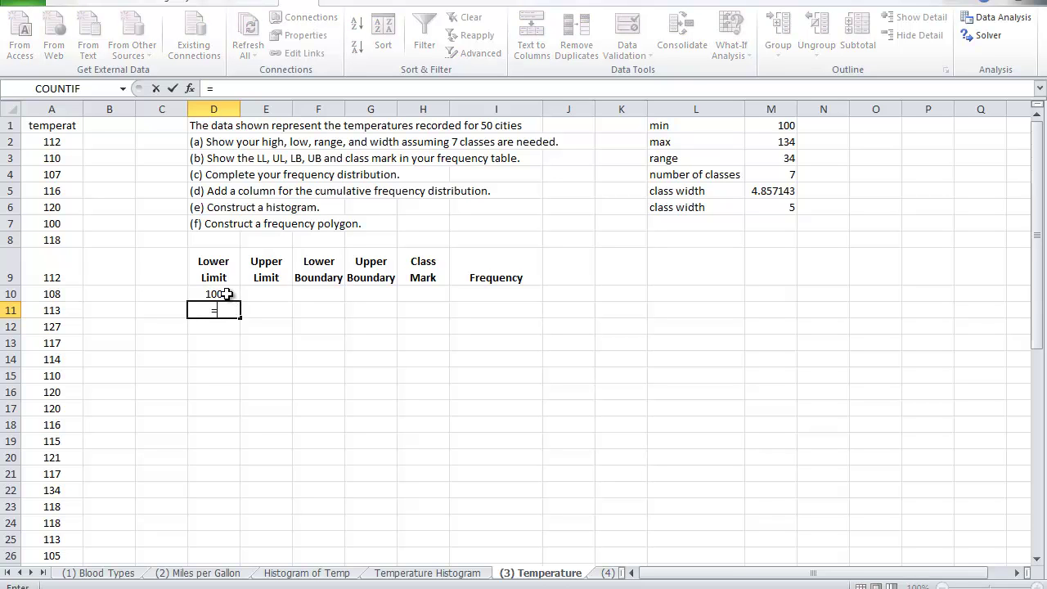
click(226, 293)
text(+)
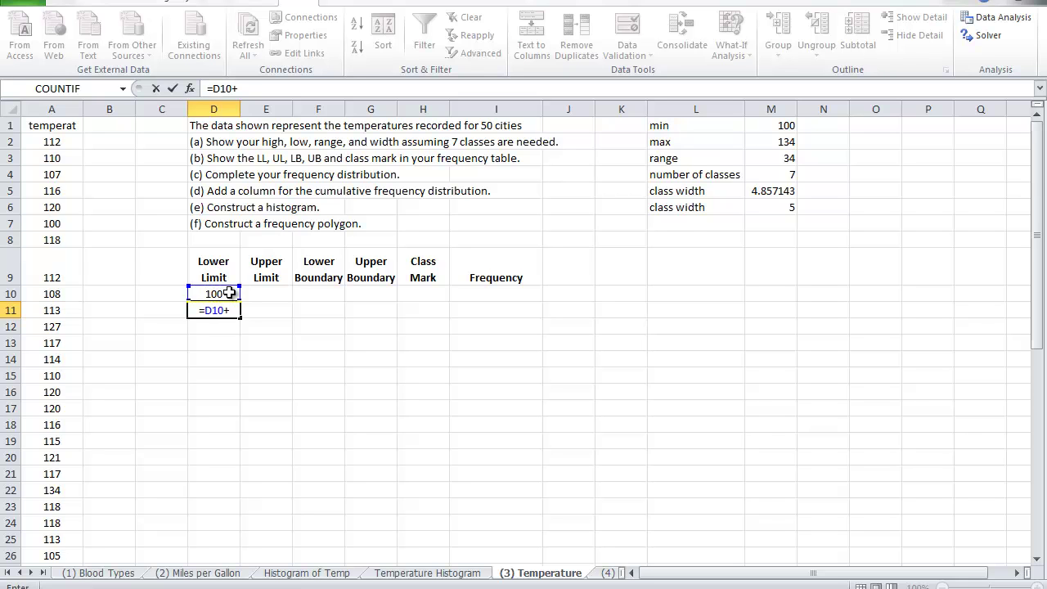
click(776, 207)
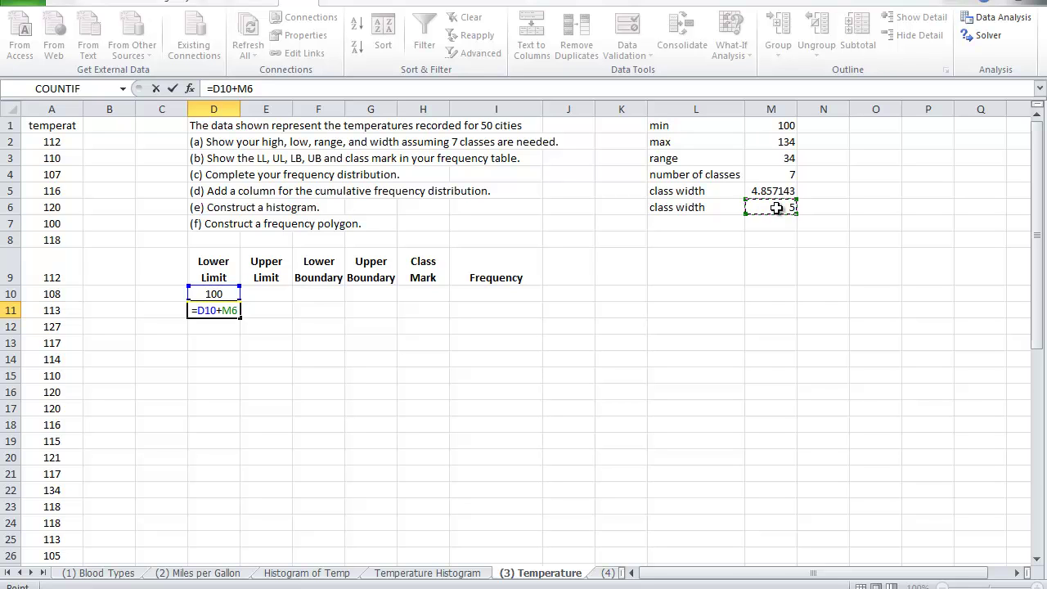
key(F4)
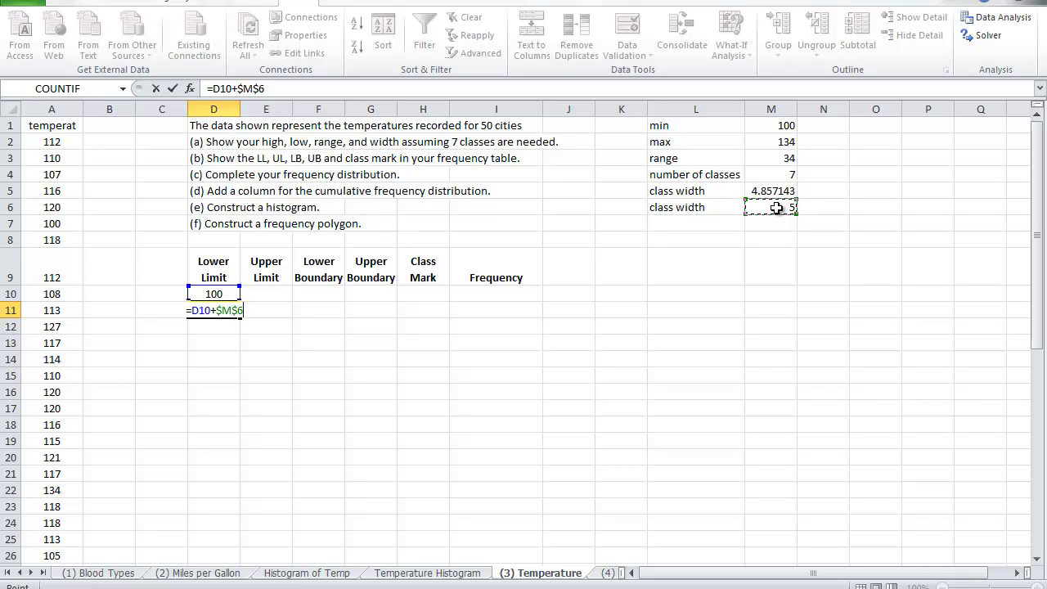
key(Return)
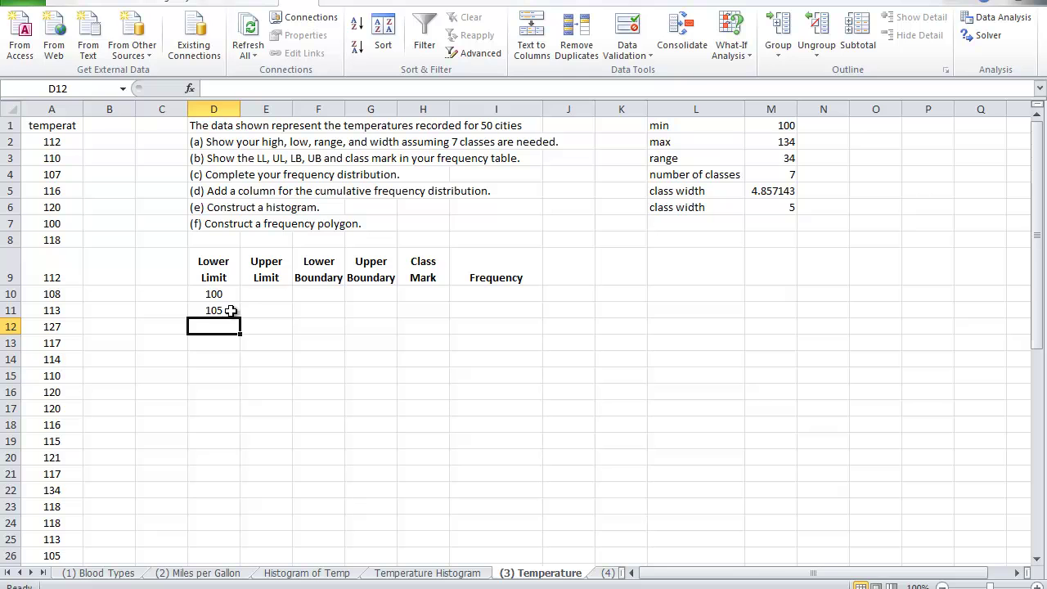
- Enter upper limit 104 in E10 and extend lower limits to 110, removing the extra 115
click(275, 298)
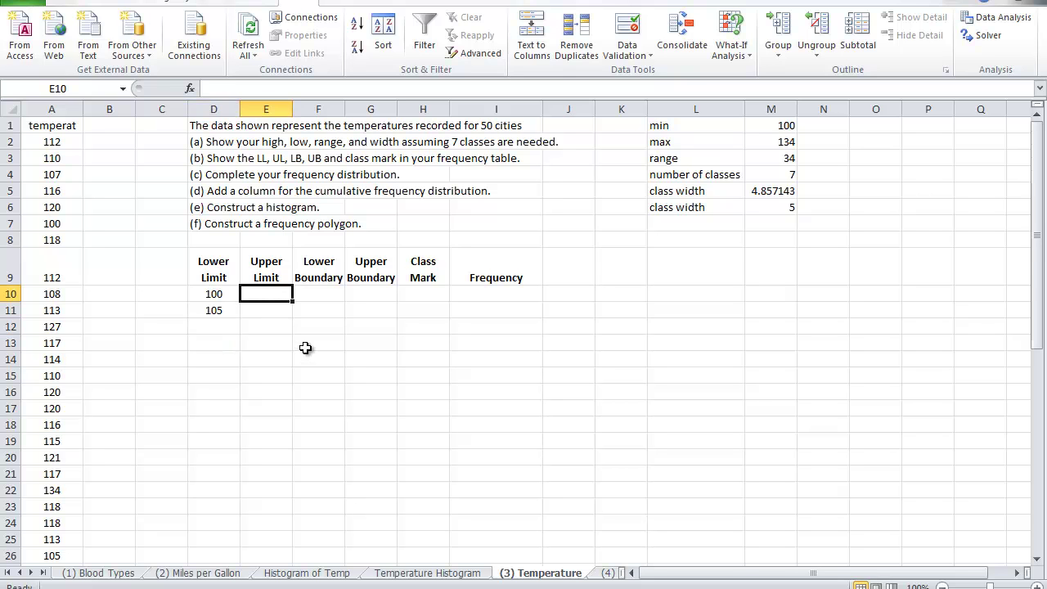
text(104)
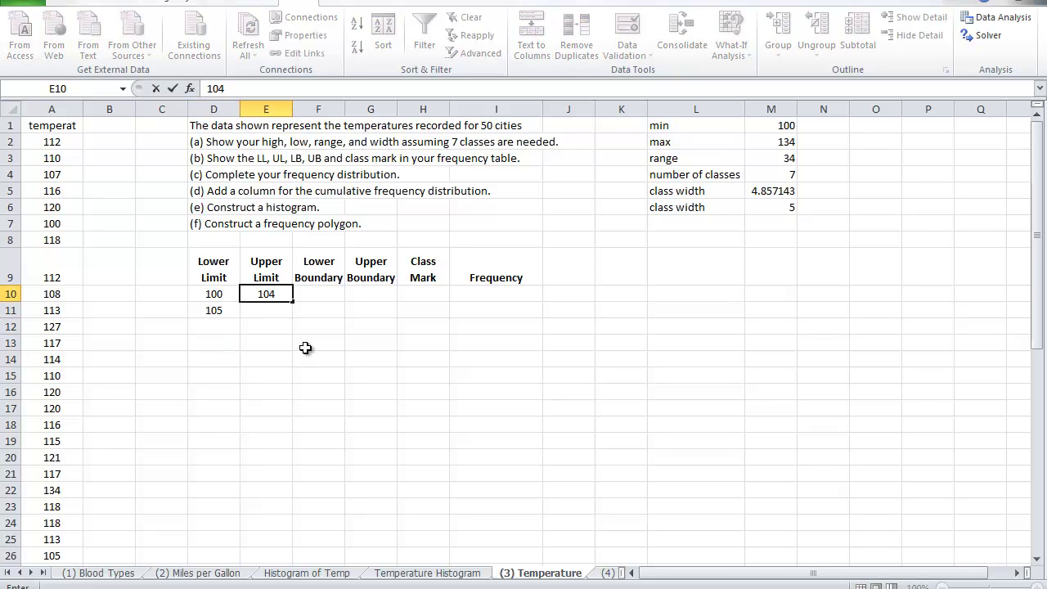
key(Return)
click(217, 310)
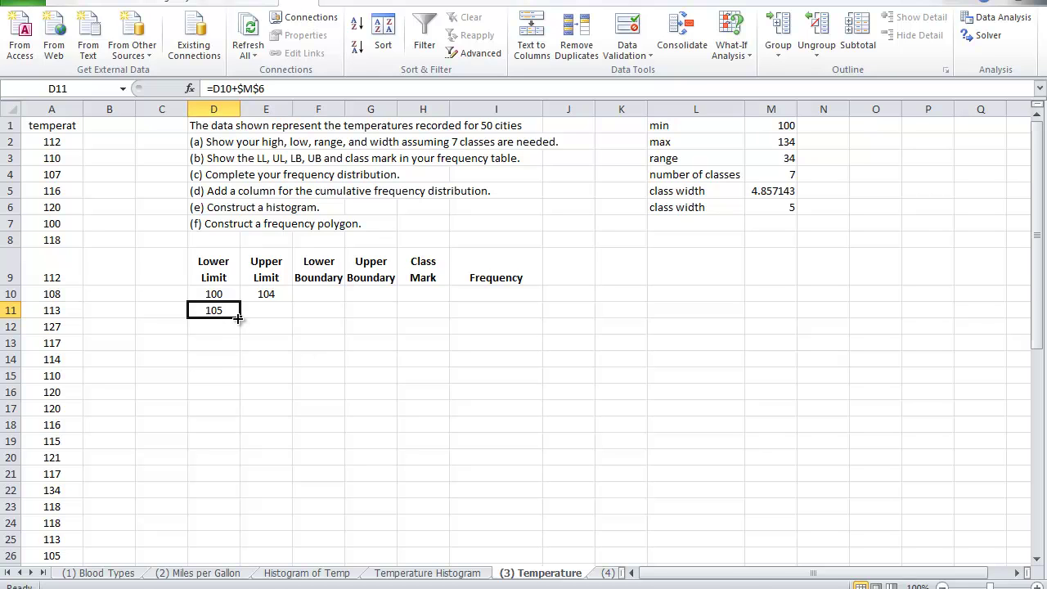
drag(239, 318, 239, 350)
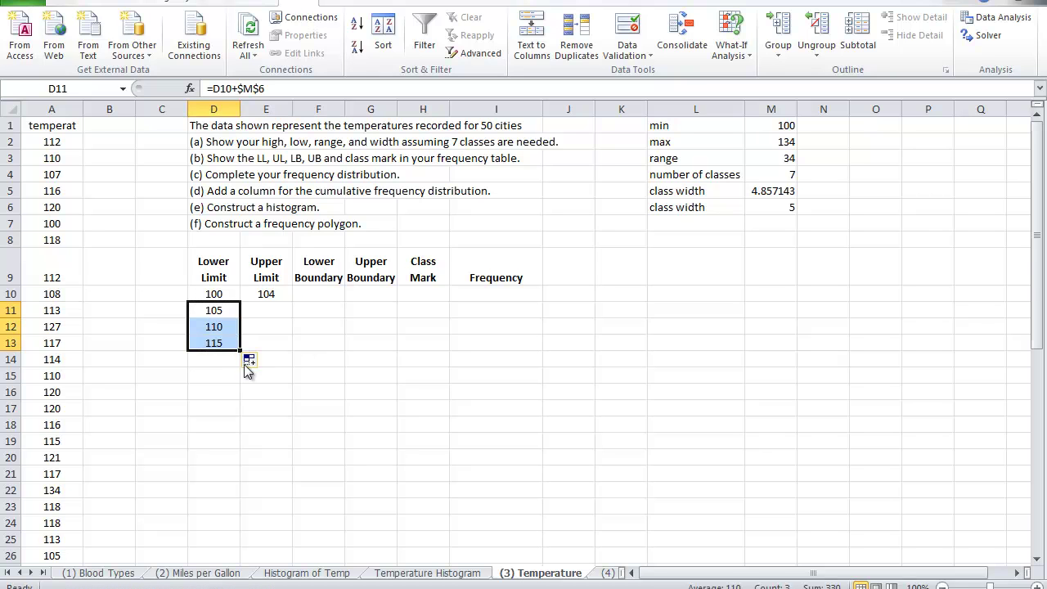
click(220, 329)
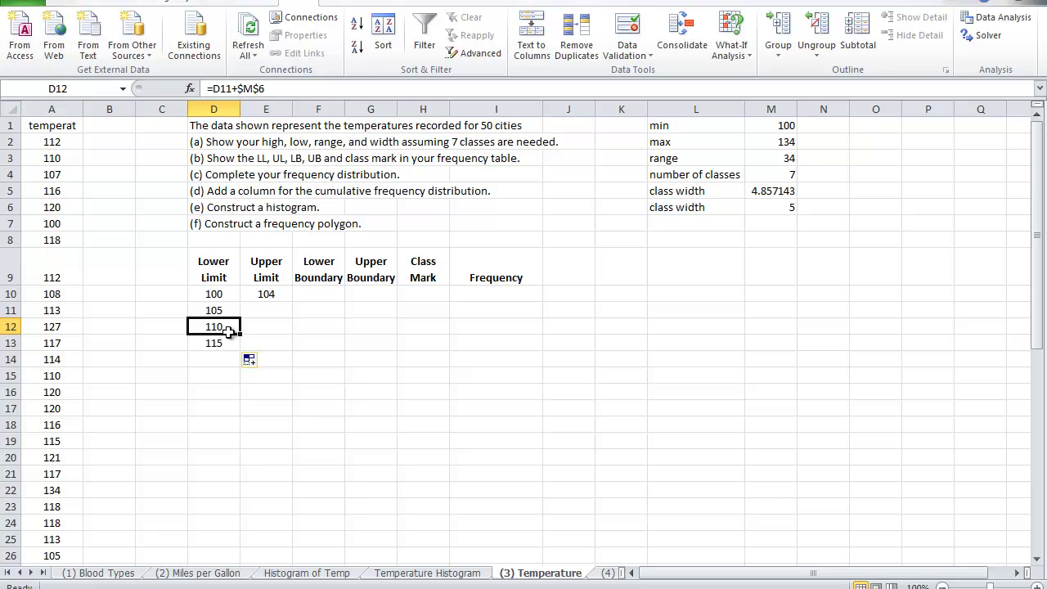
click(222, 343)
key(Delete)
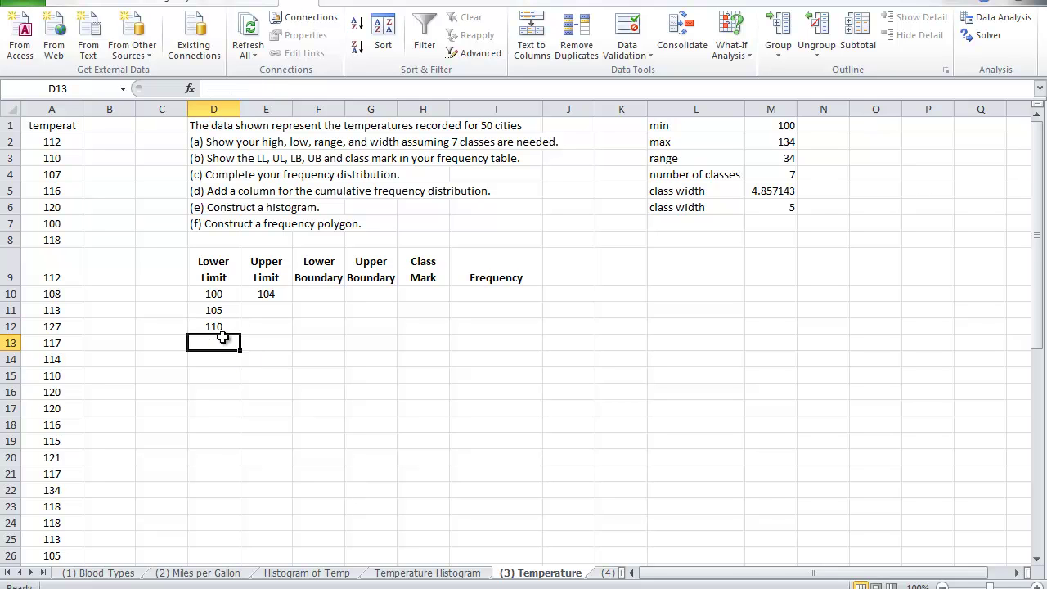
click(217, 330)
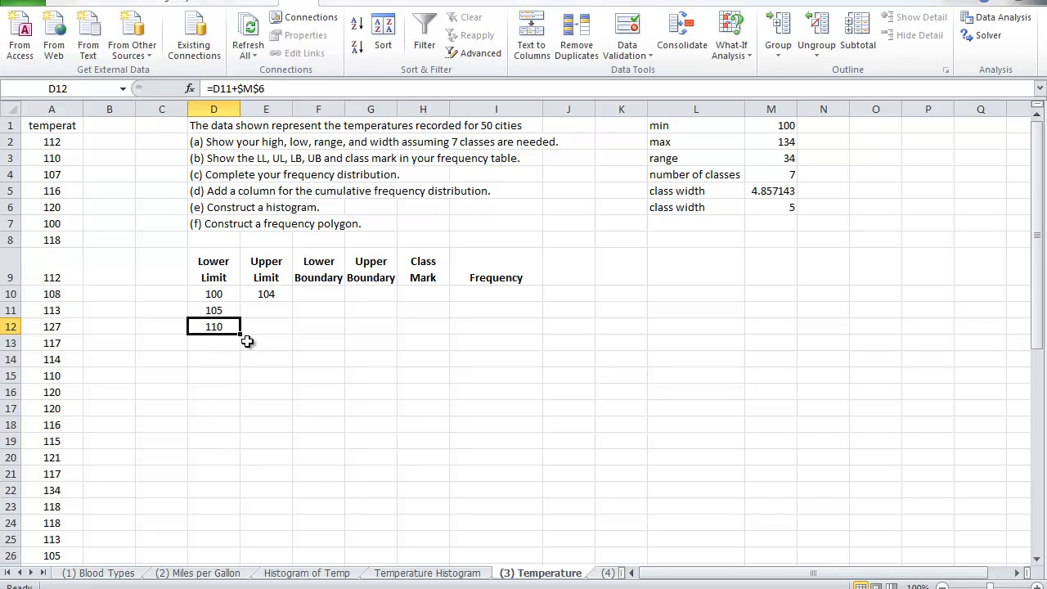
- Enter upper limits 109 and 114 and fill lower limits down to 130 in D16
click(277, 309)
text(109)
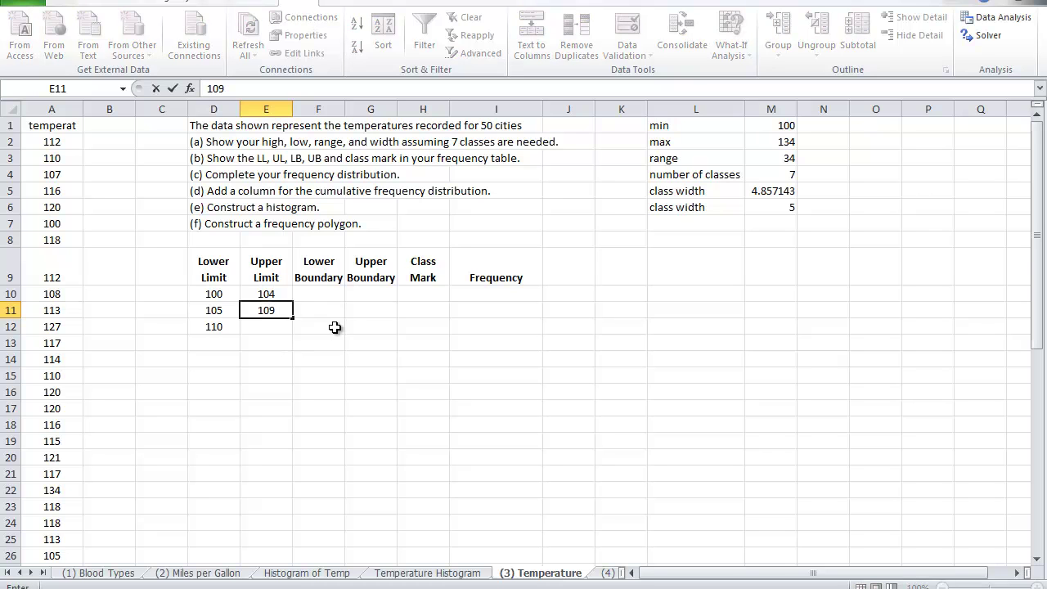
key(Return)
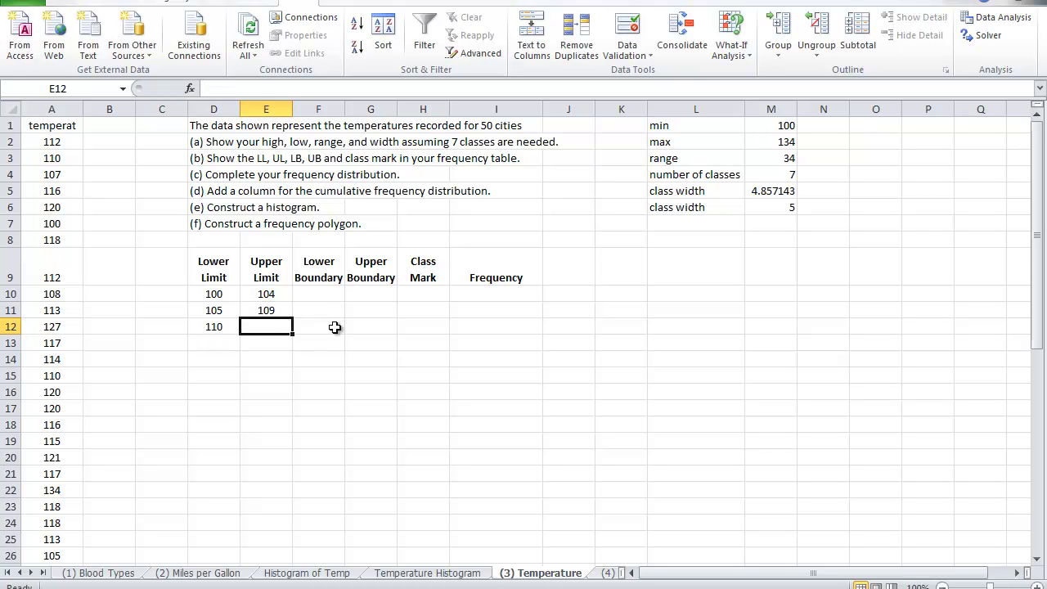
click(224, 327)
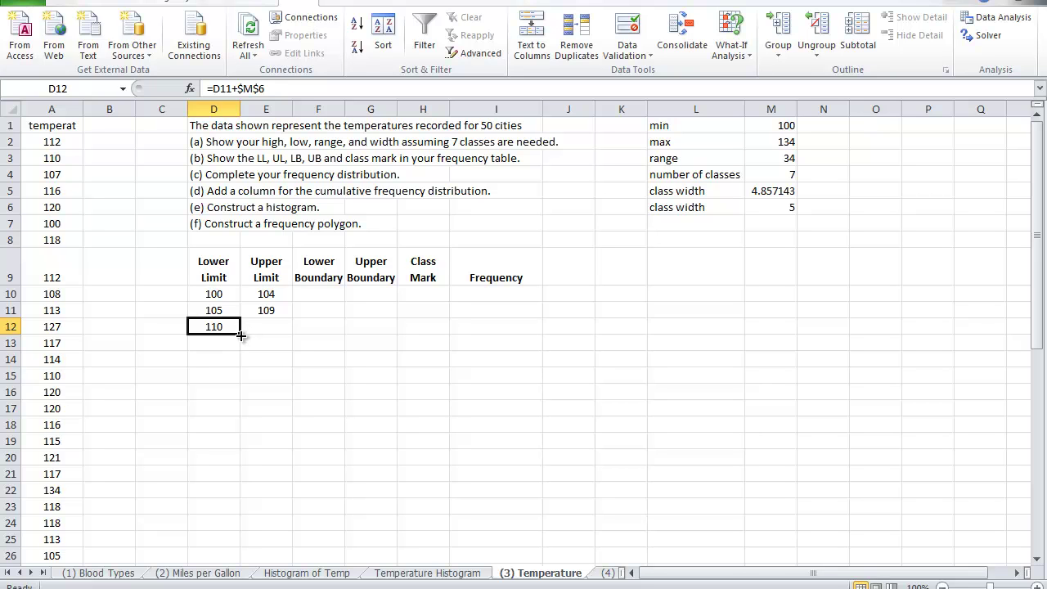
drag(241, 334, 246, 351)
click(270, 324)
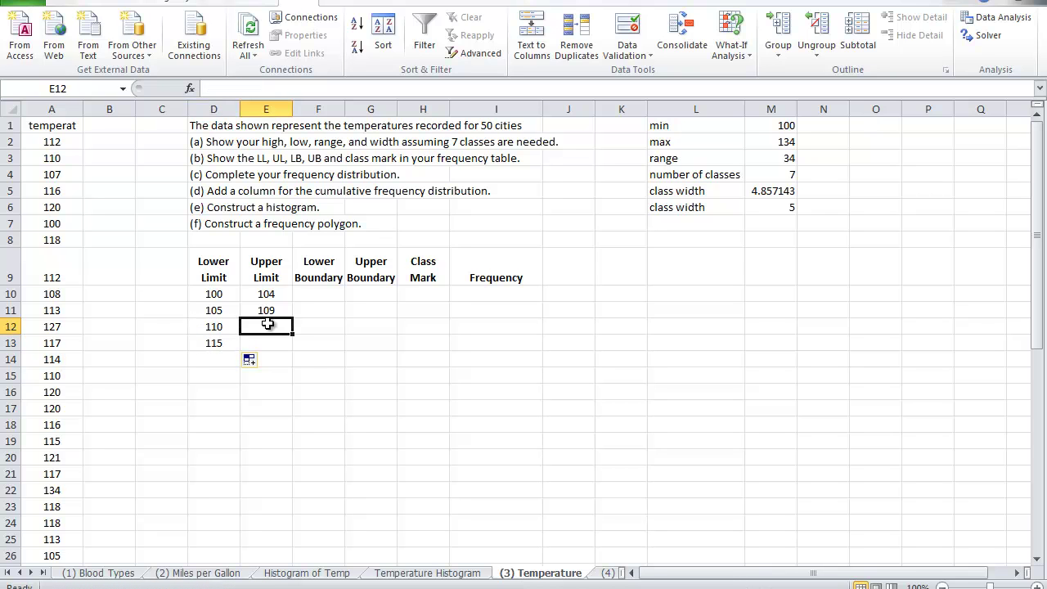
text(114)
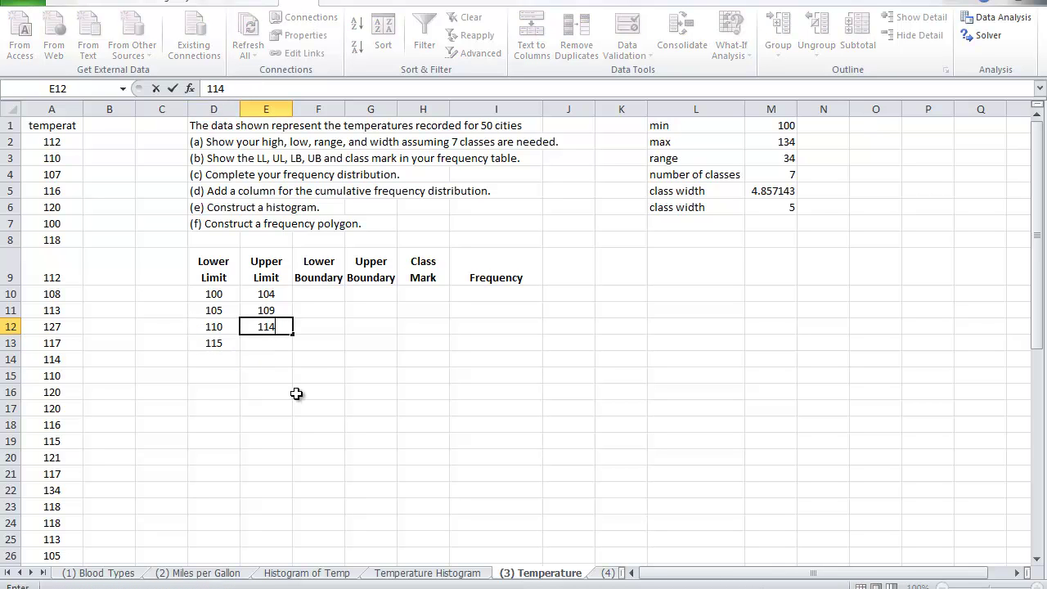
key(Return)
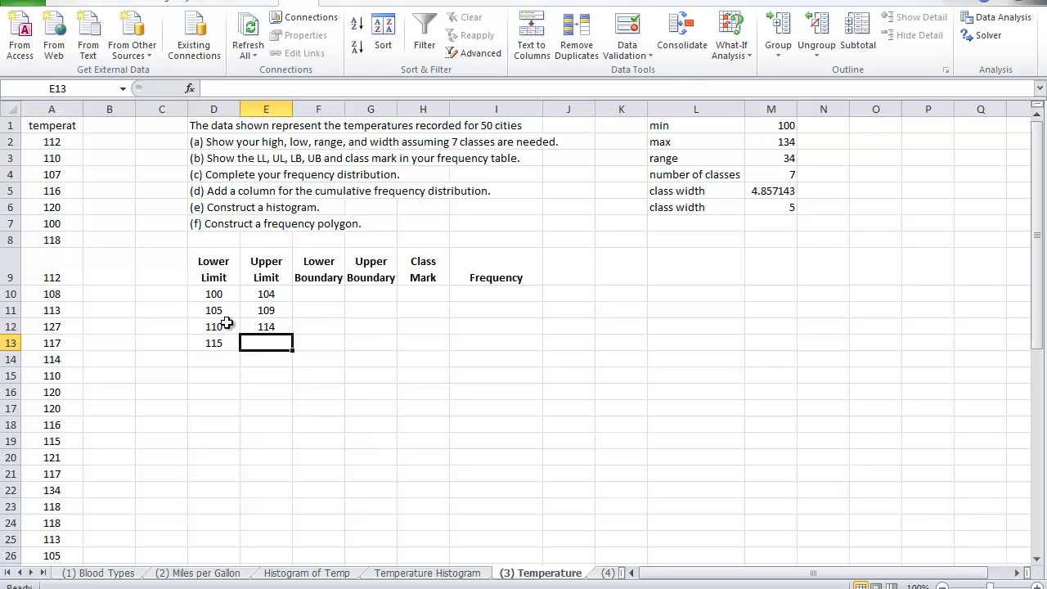
click(223, 342)
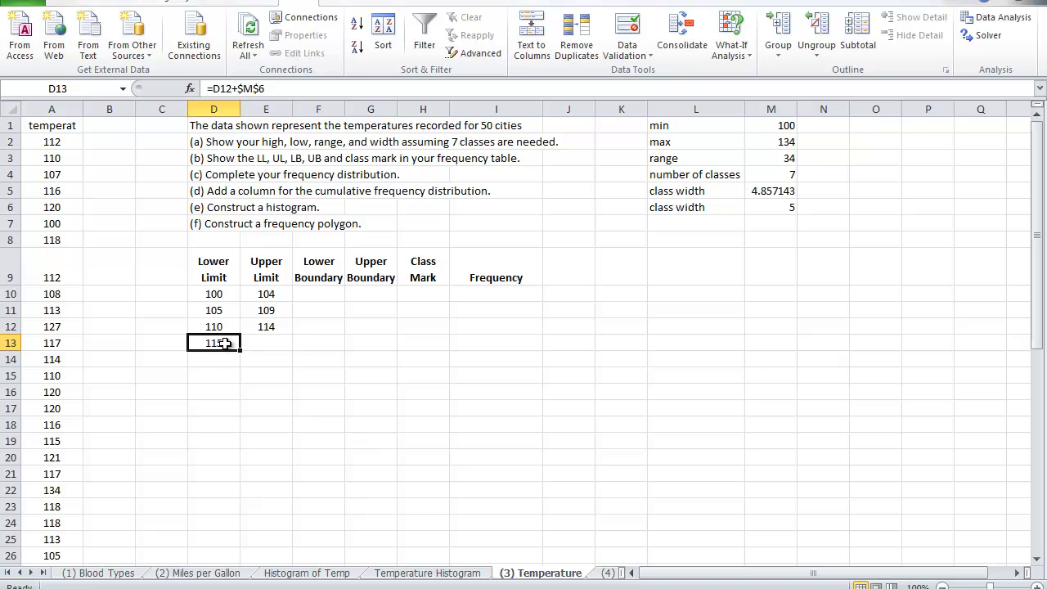
drag(240, 350, 239, 397)
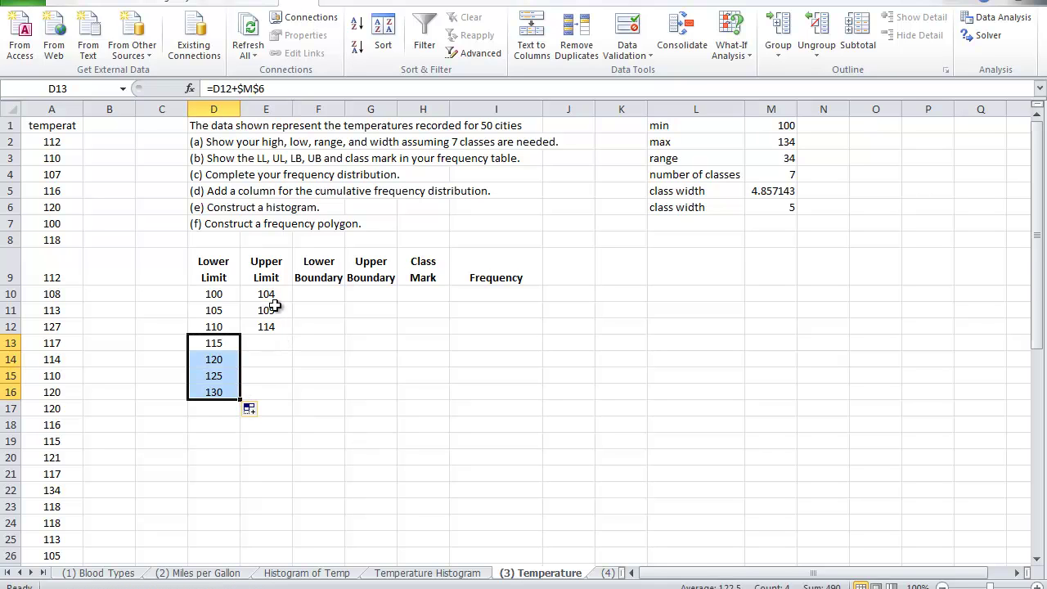
drag(273, 300, 292, 403)
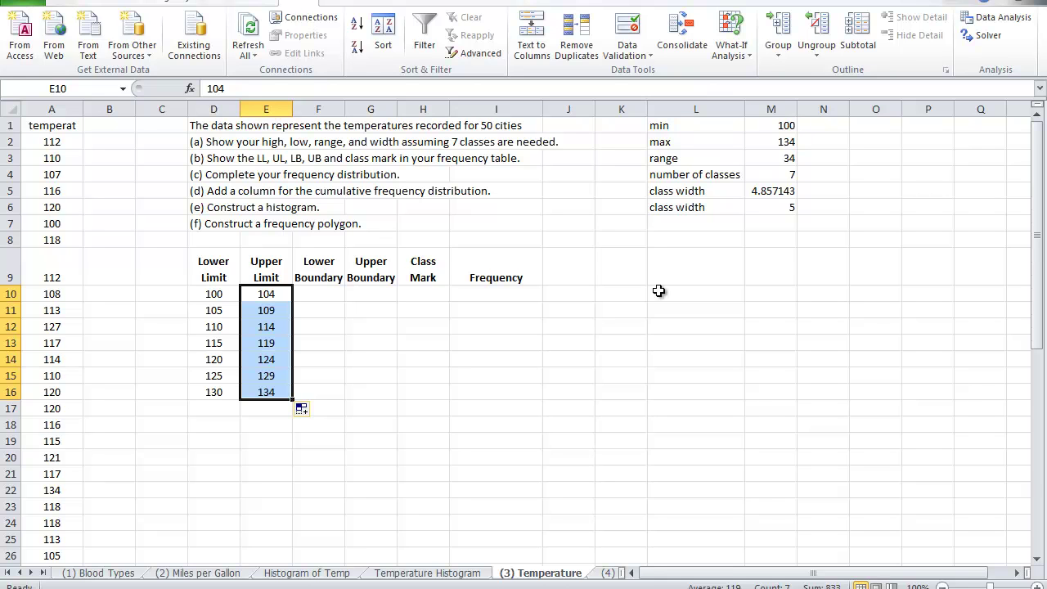
- Enter =D10-0.5 in F10 for a lower boundary of 99.5
click(328, 294)
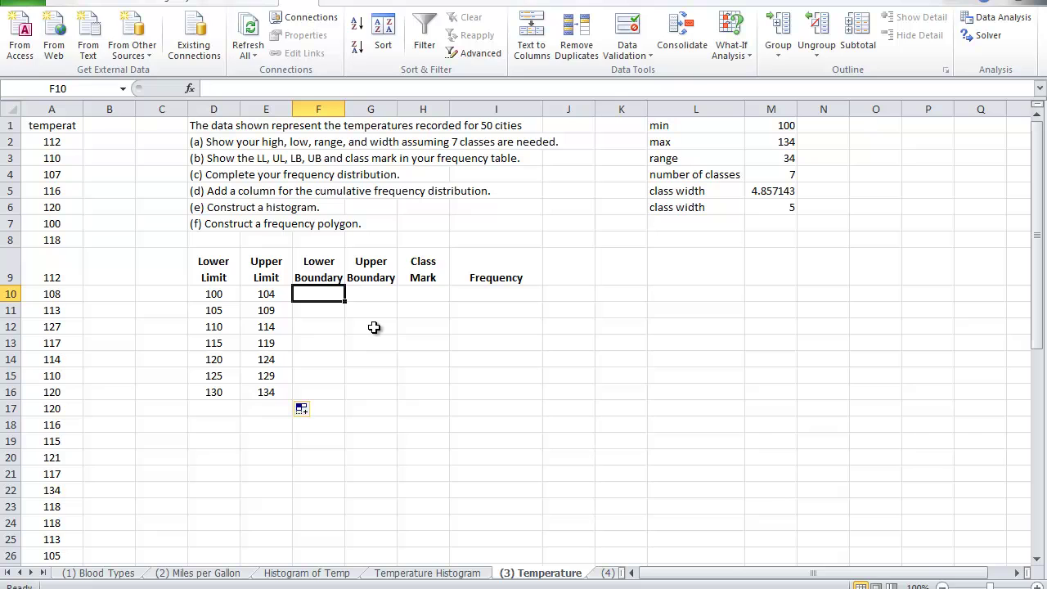
text(=)
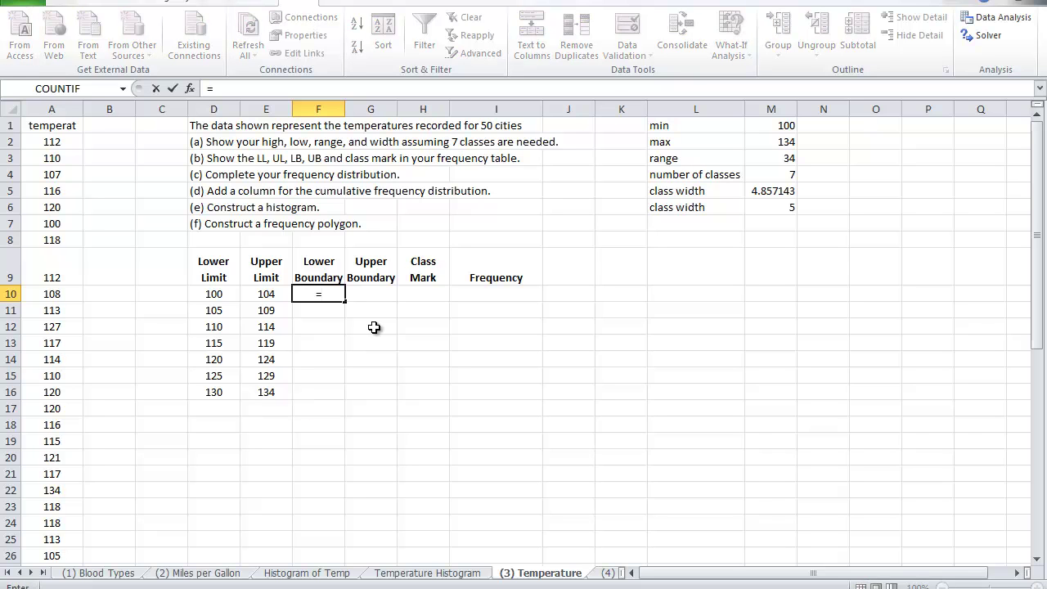
click(220, 295)
text(-)
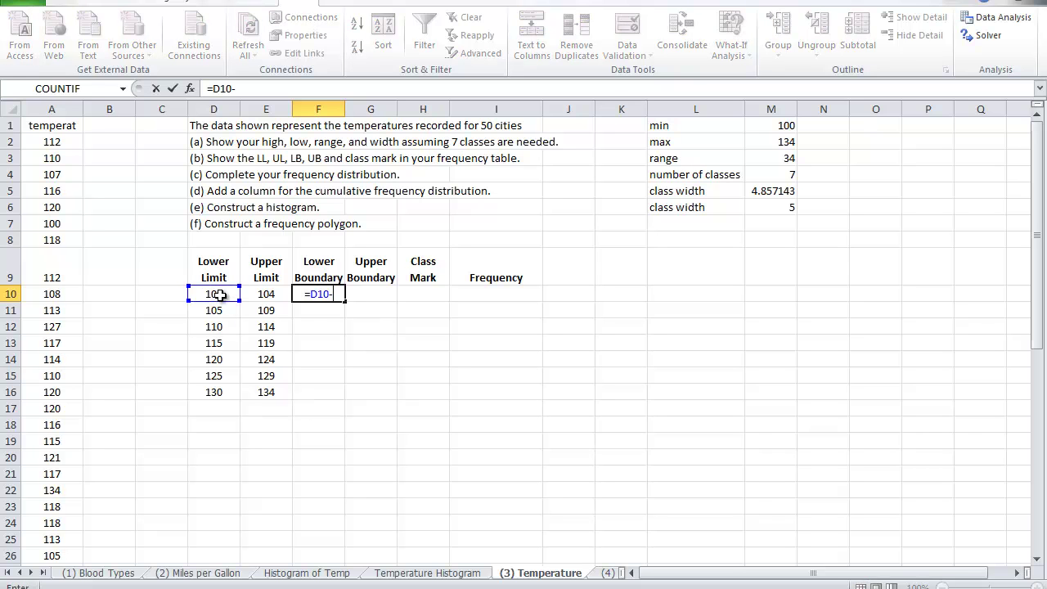
text(0.5)
key(Return)
- Enter =E10+0.5 in G10 (104.5) and fill both boundary formulas down to row 16
click(383, 295)
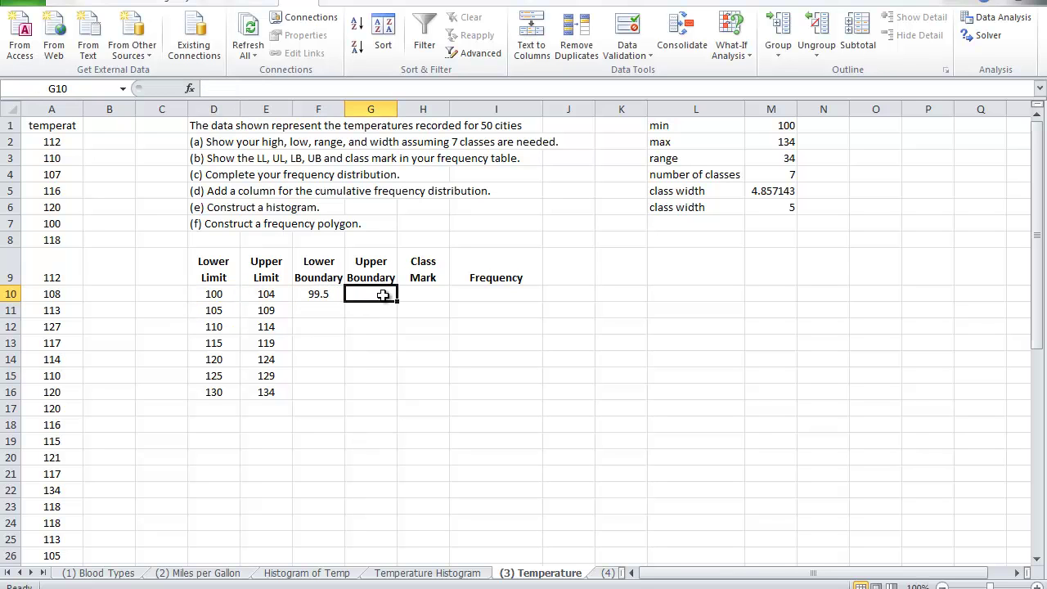
text(=)
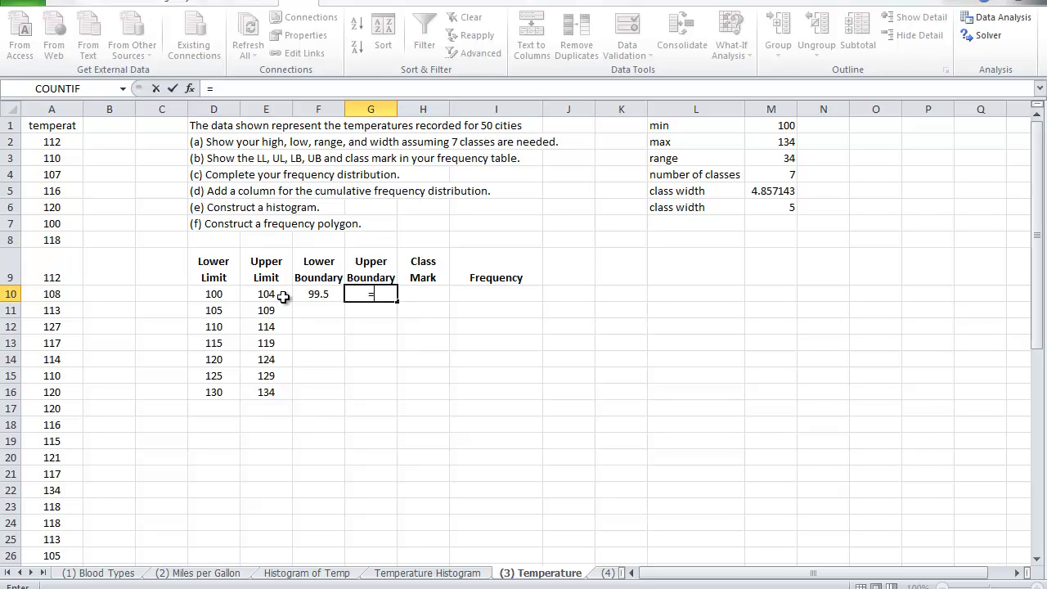
click(281, 295)
text(+0.5)
key(Return)
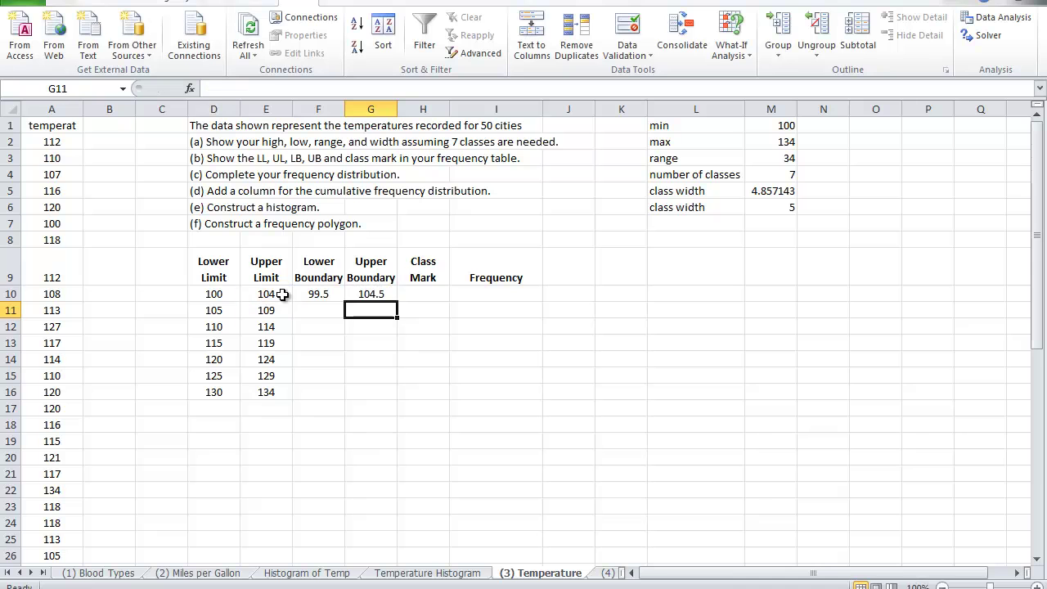
drag(320, 296, 405, 400)
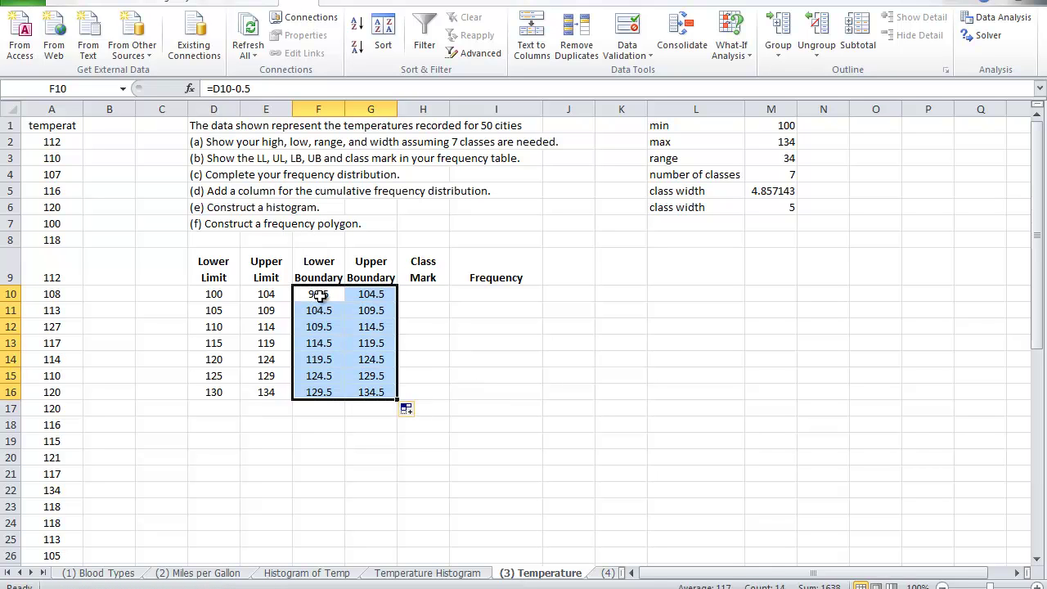
click(425, 296)
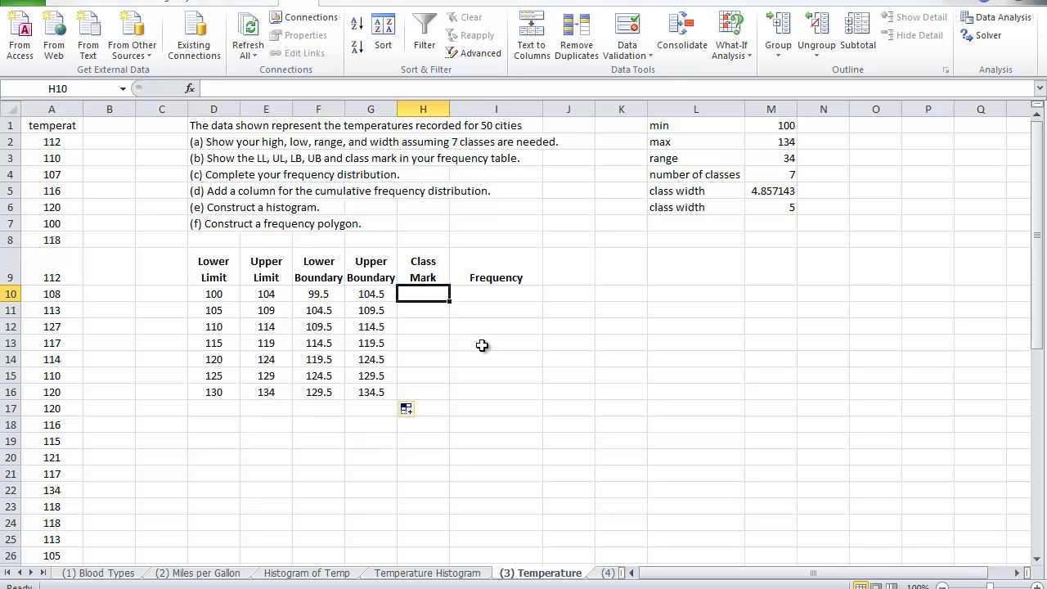
- Enter =(D10+E10)/2 in H10 and fill it down to H16, giving midpoints 102–132
text(=)
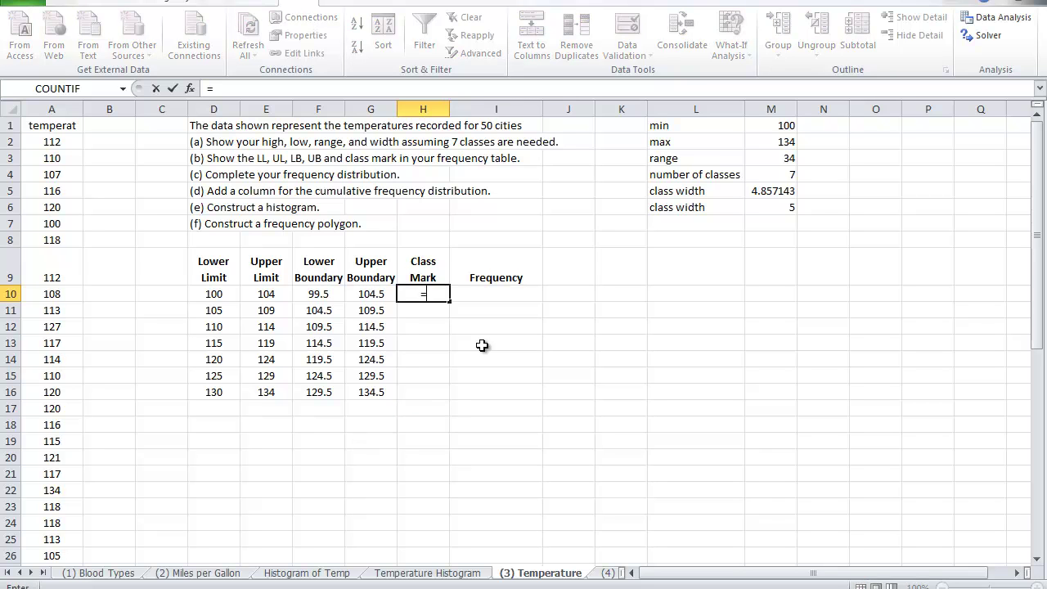
text(()
click(219, 296)
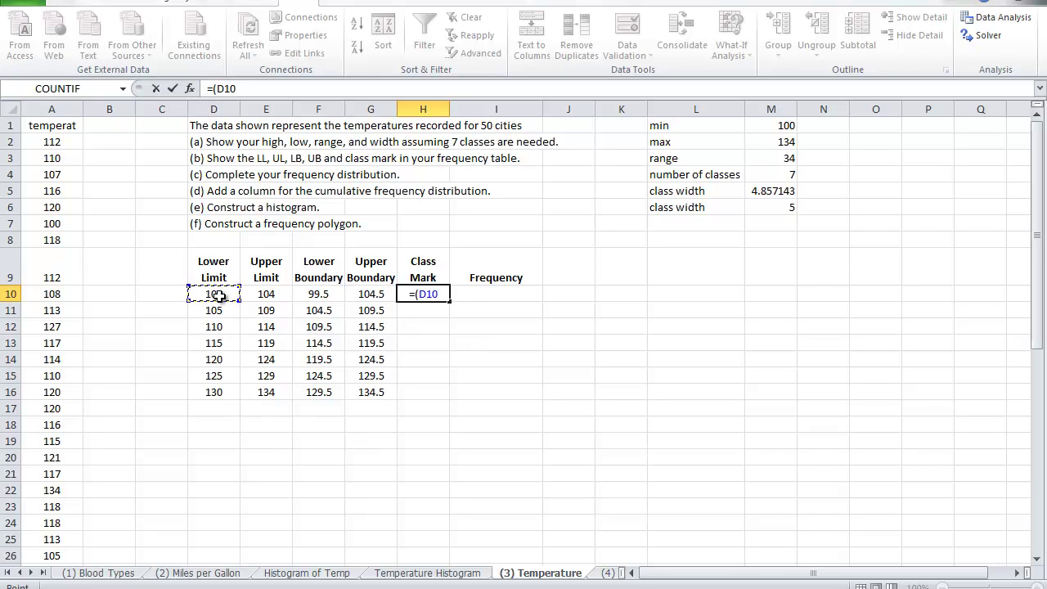
text(+)
click(264, 296)
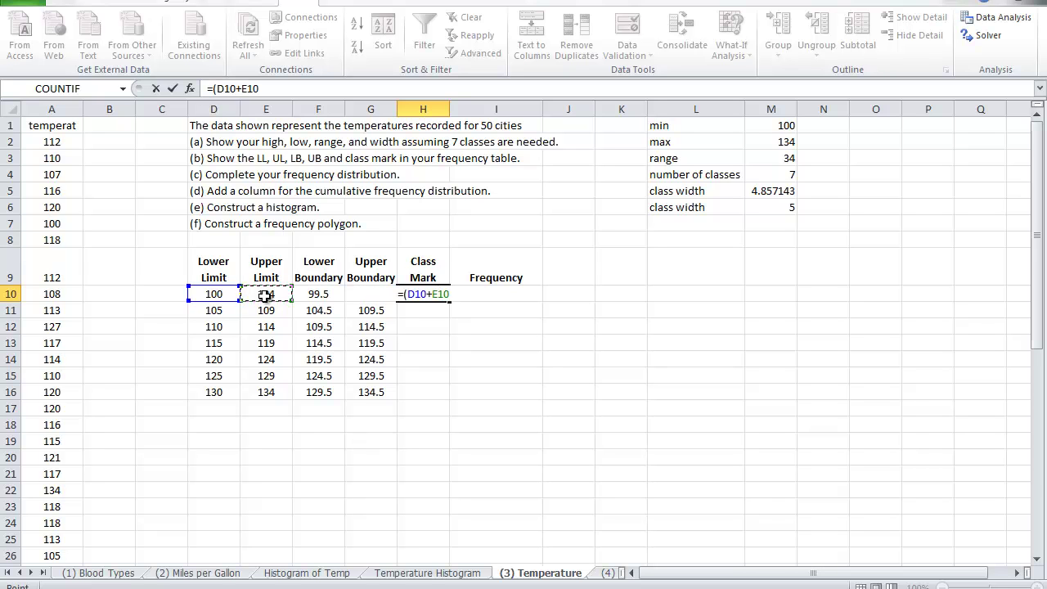
text()/2)
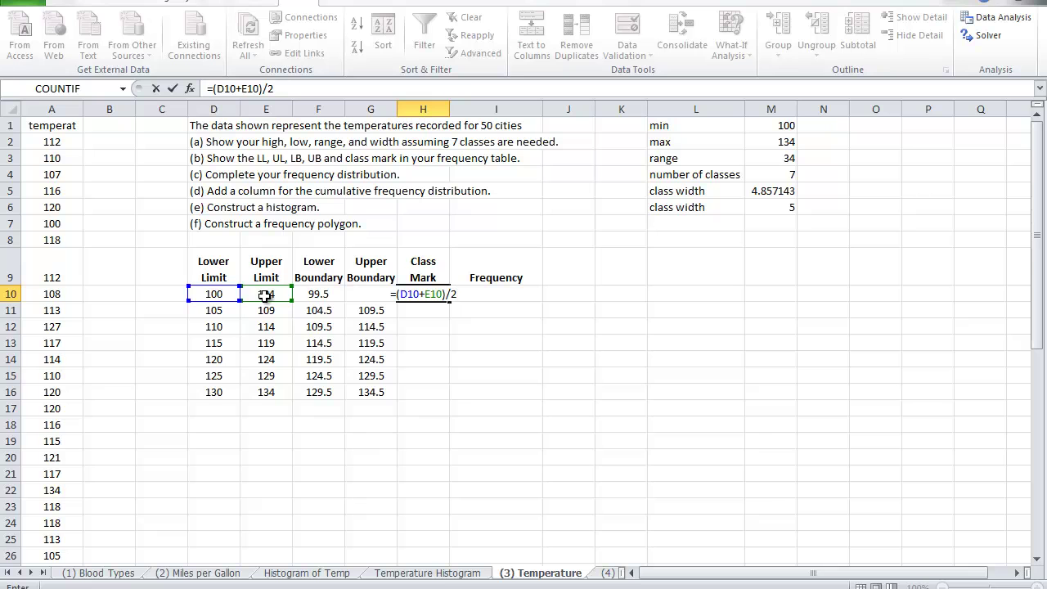
key(Return)
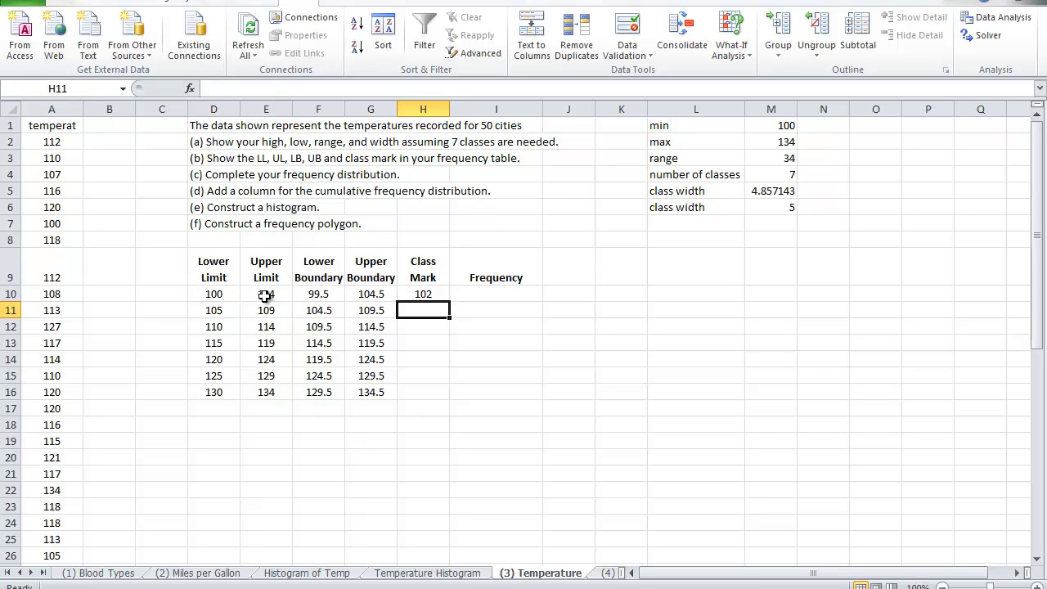
click(427, 293)
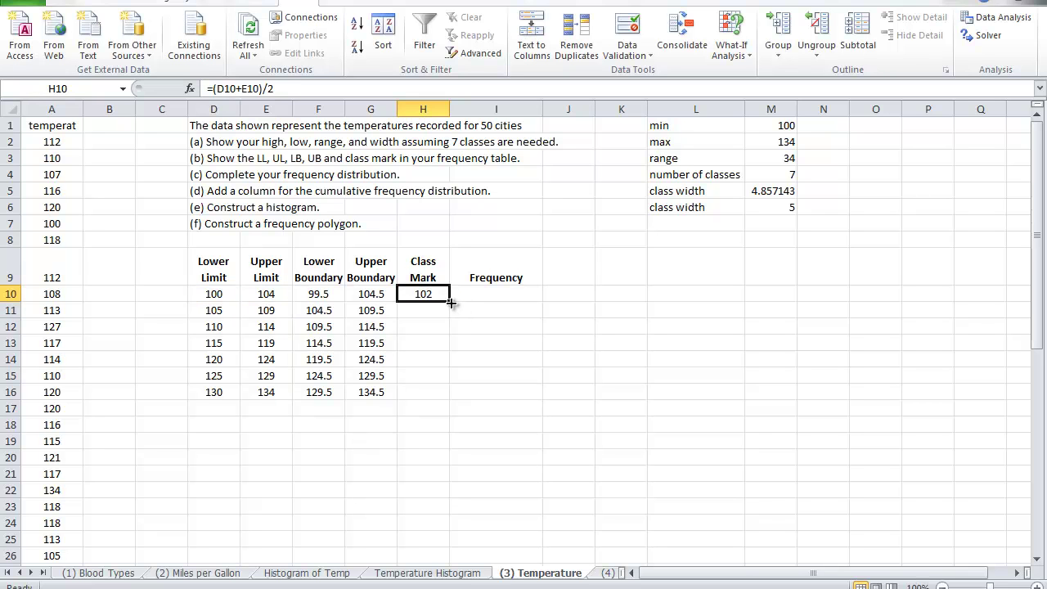
drag(451, 303, 448, 399)
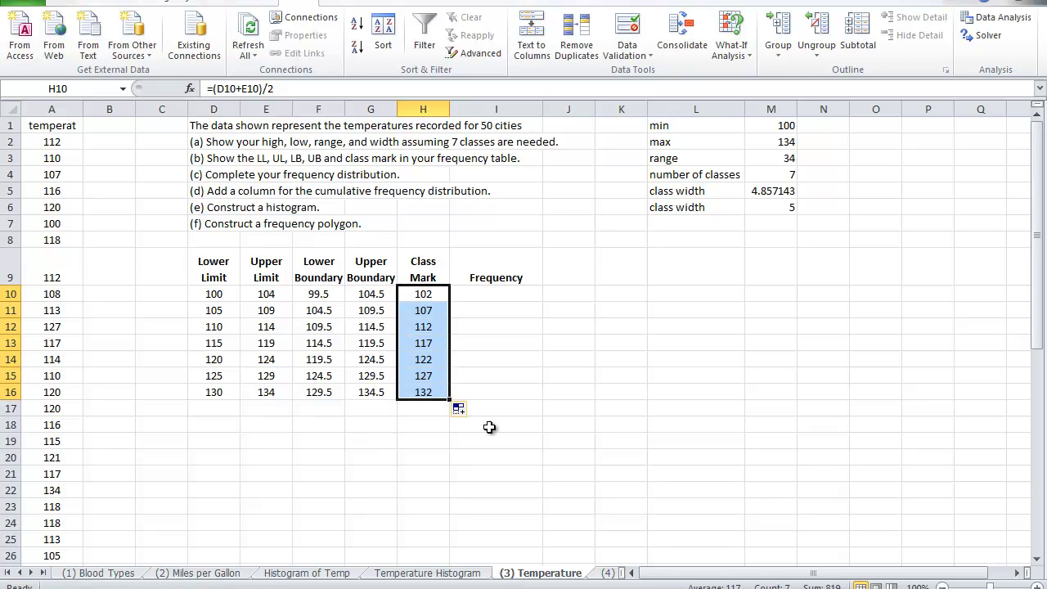
click(434, 391)
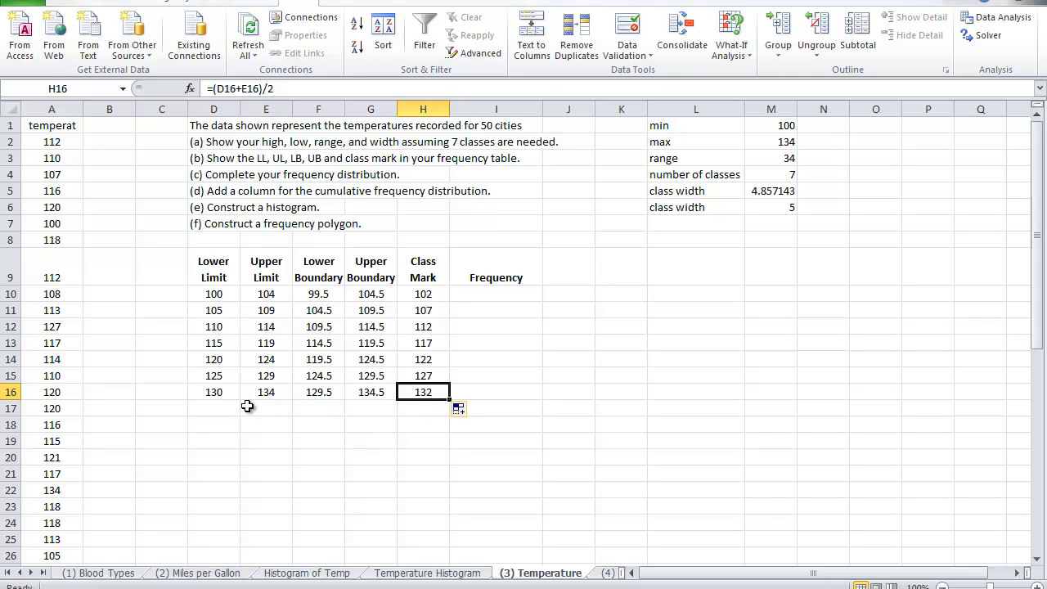
drag(219, 394, 257, 398)
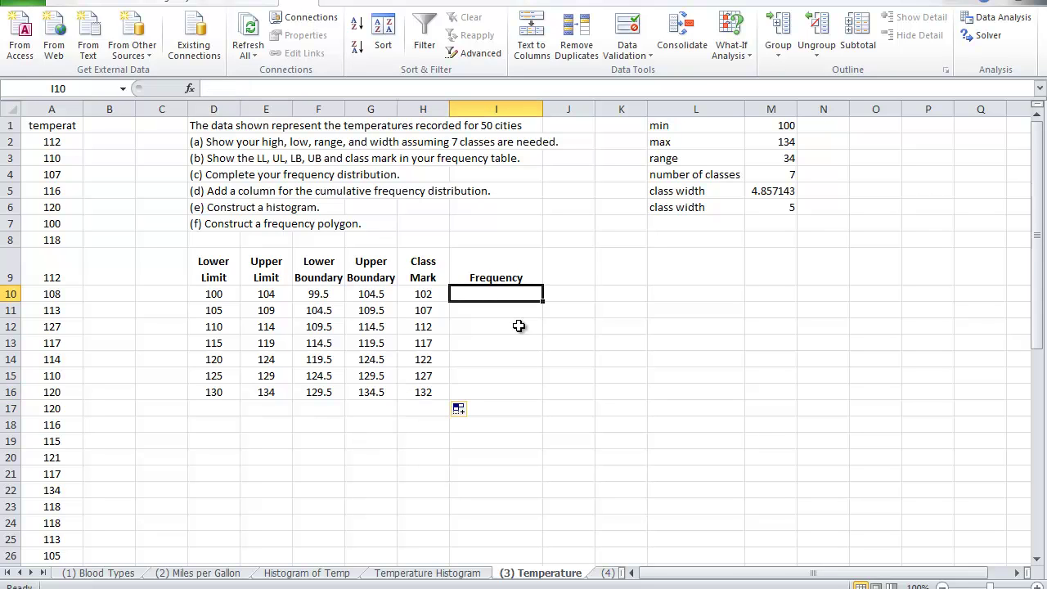
- Left-align cell I10 and begin its formula with =count
click(491, 295)
drag(214, 297, 254, 296)
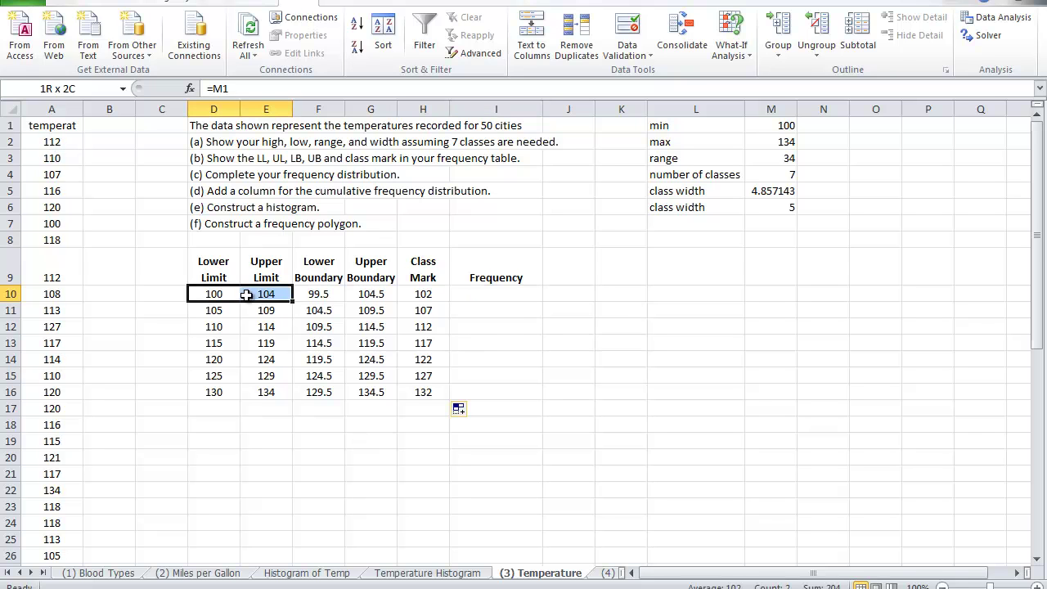
click(496, 296)
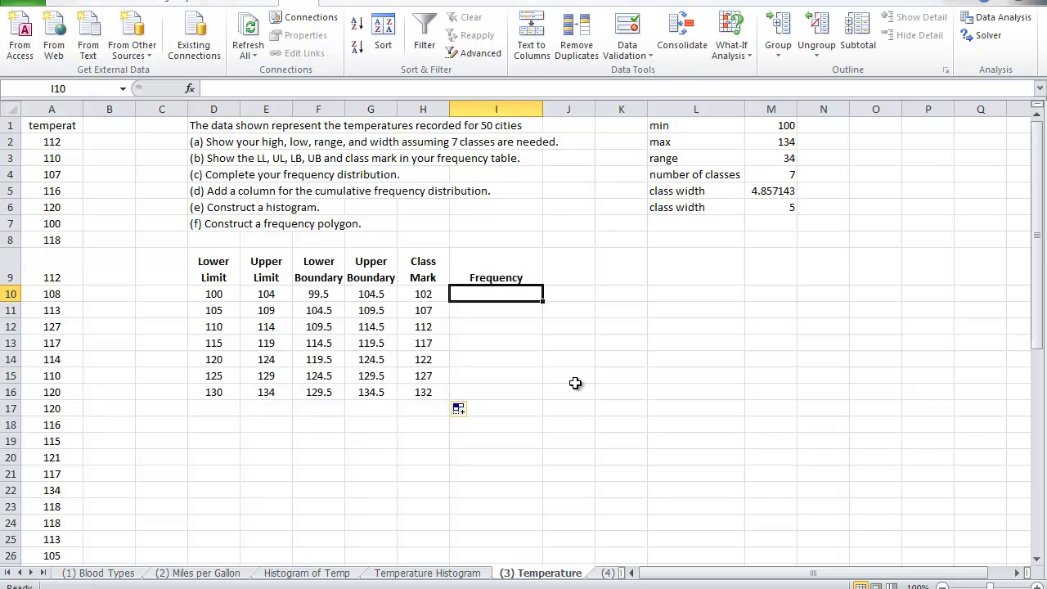
click(79, 4)
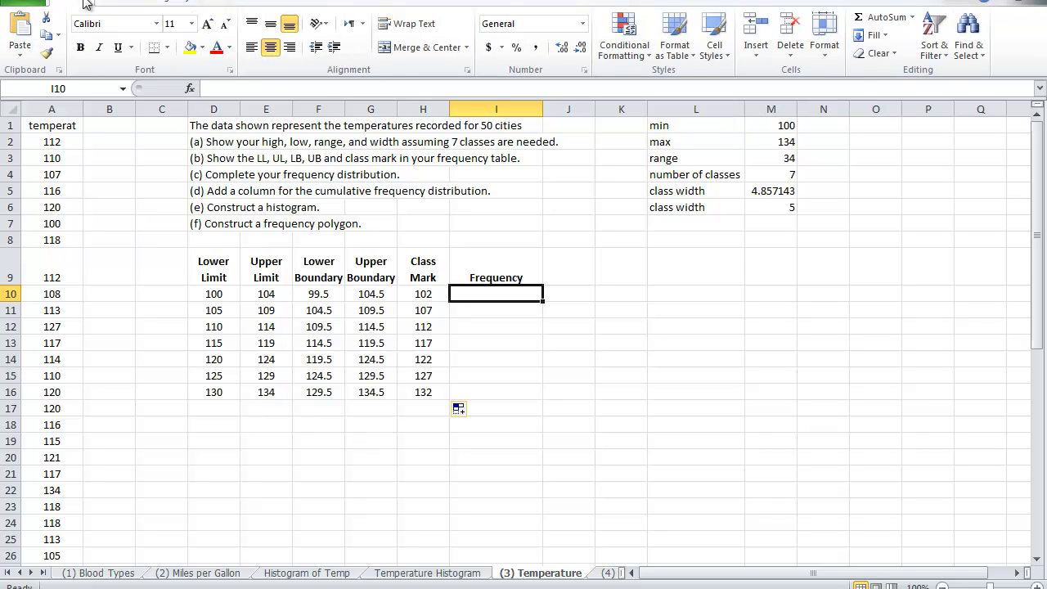
click(250, 47)
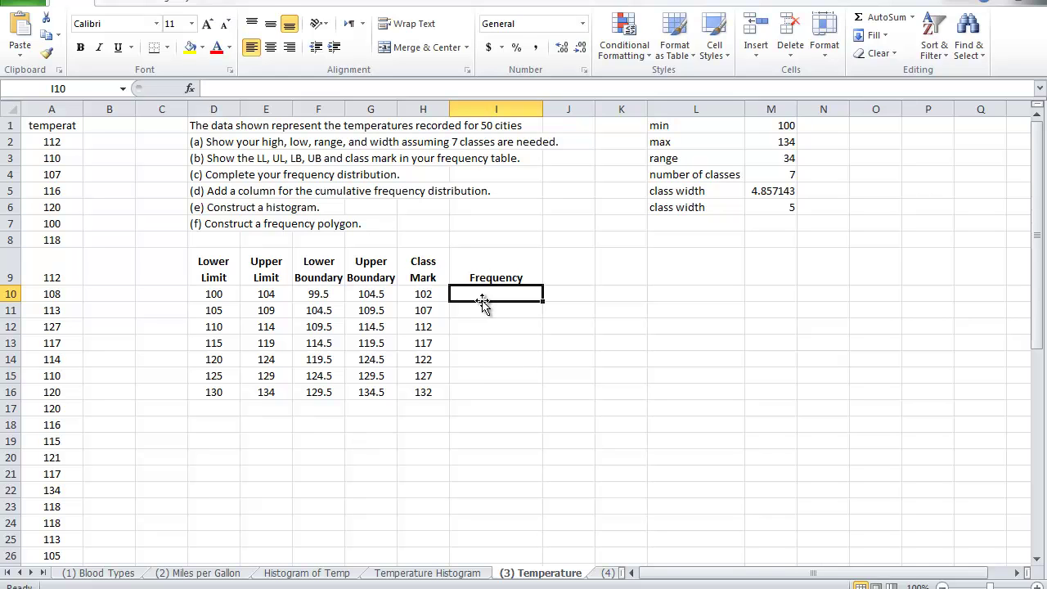
text(=count)
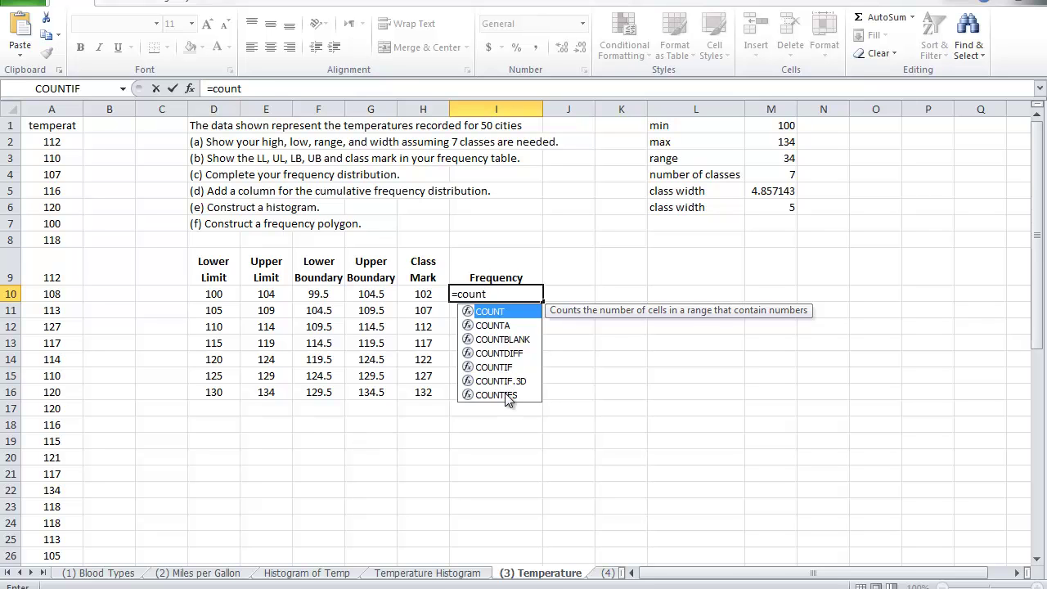
- Build =COUNTIFS($A$2:$A$51,">="&D10,$A$2:$A$51,"<="&E10) in I10, returning 2
double_click(507, 395)
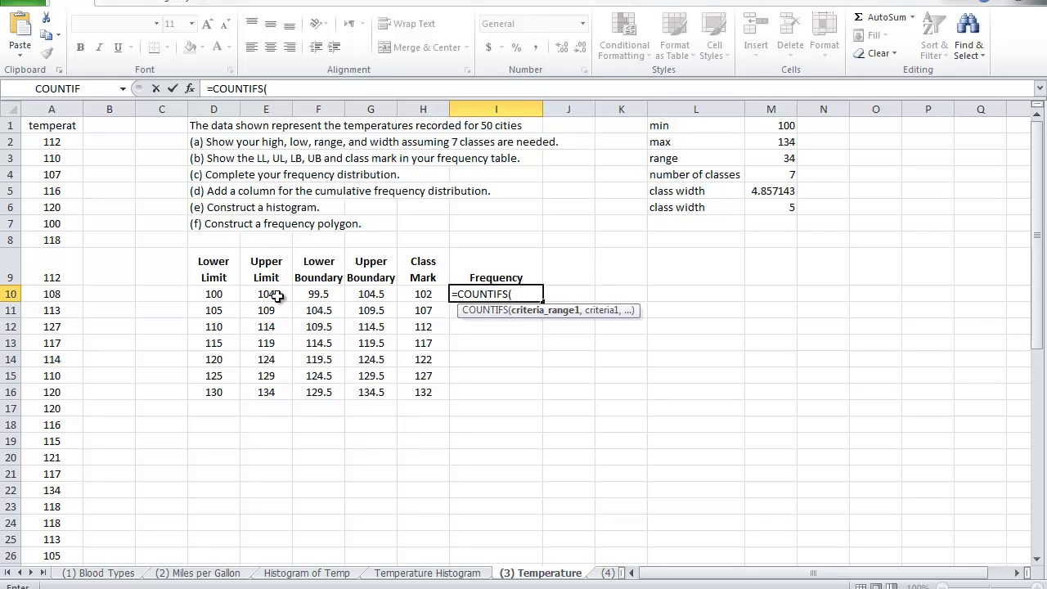
drag(50, 140, 54, 525)
key(F4)
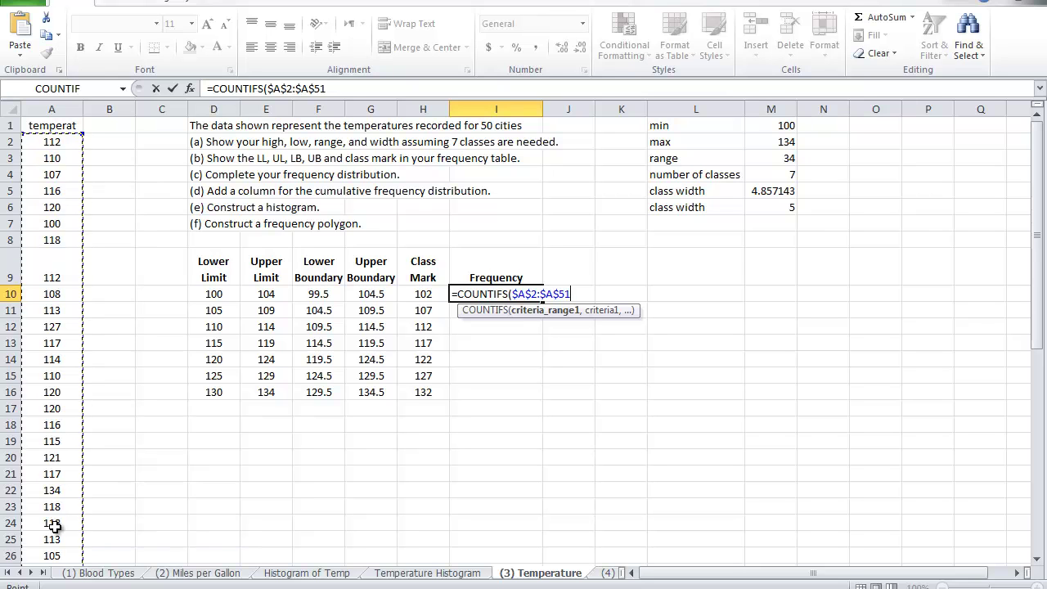
text(,)
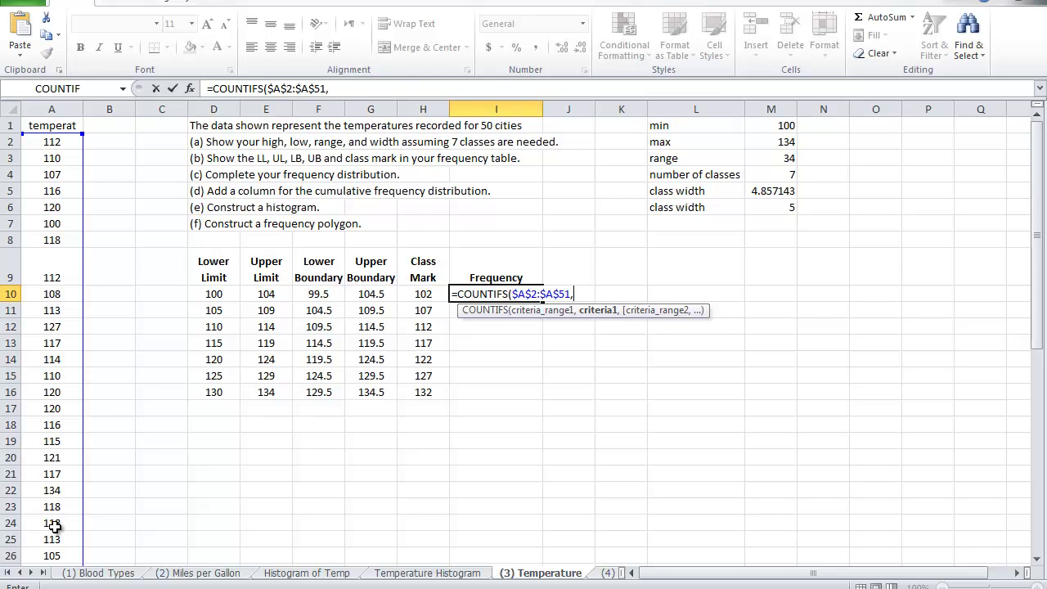
text(">="&)
click(218, 296)
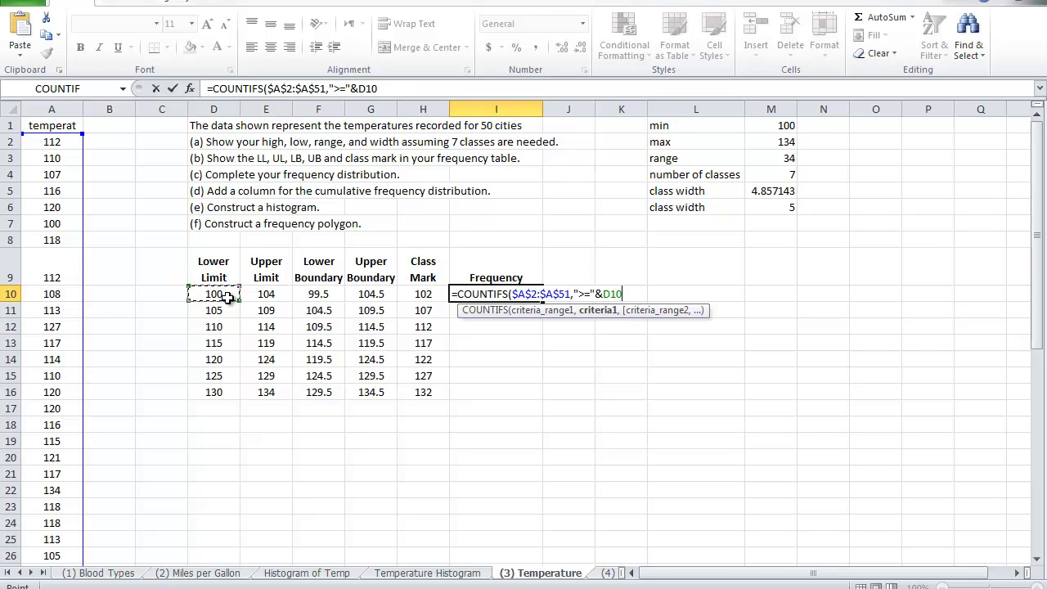
text(,)
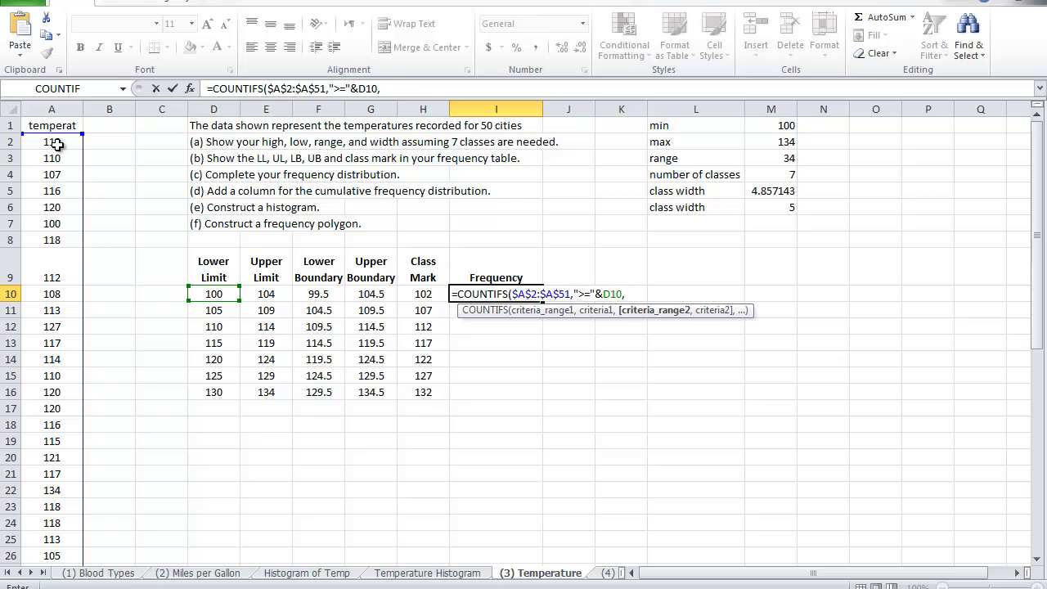
drag(54, 145, 72, 496)
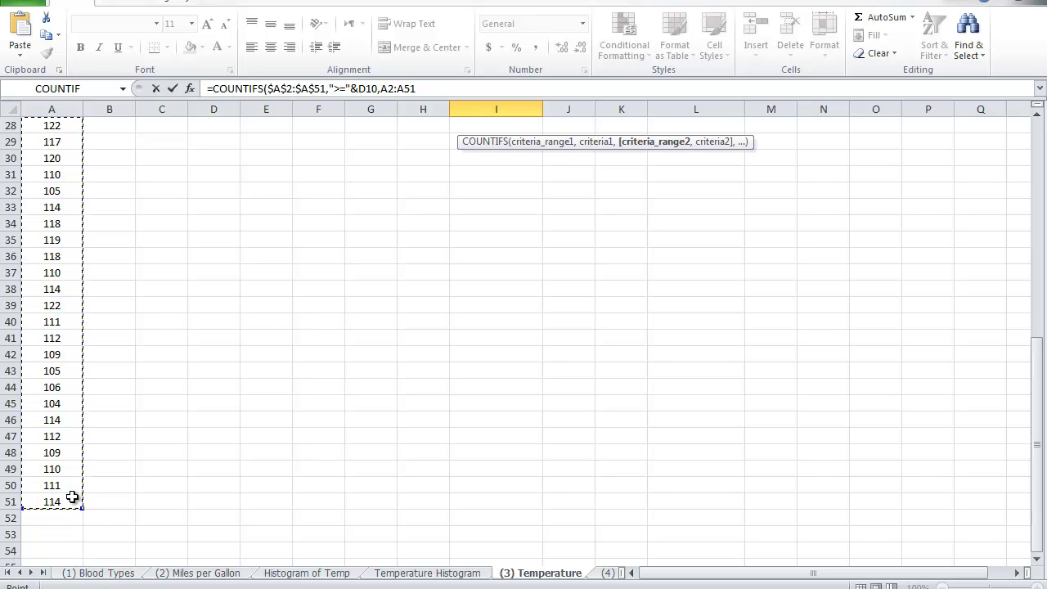
key(F4)
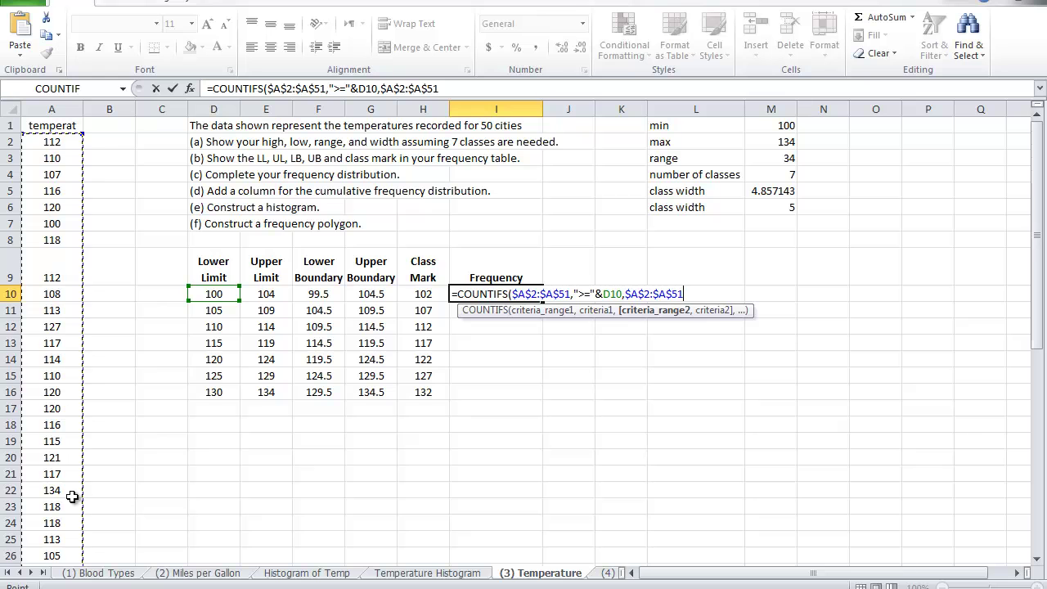
text(,)
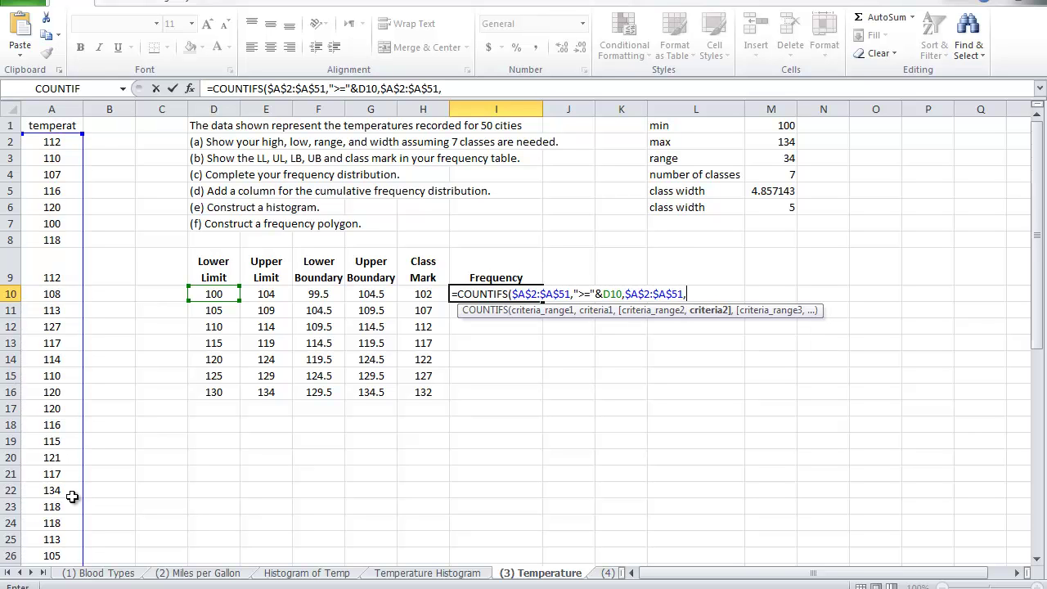
text("<="&)
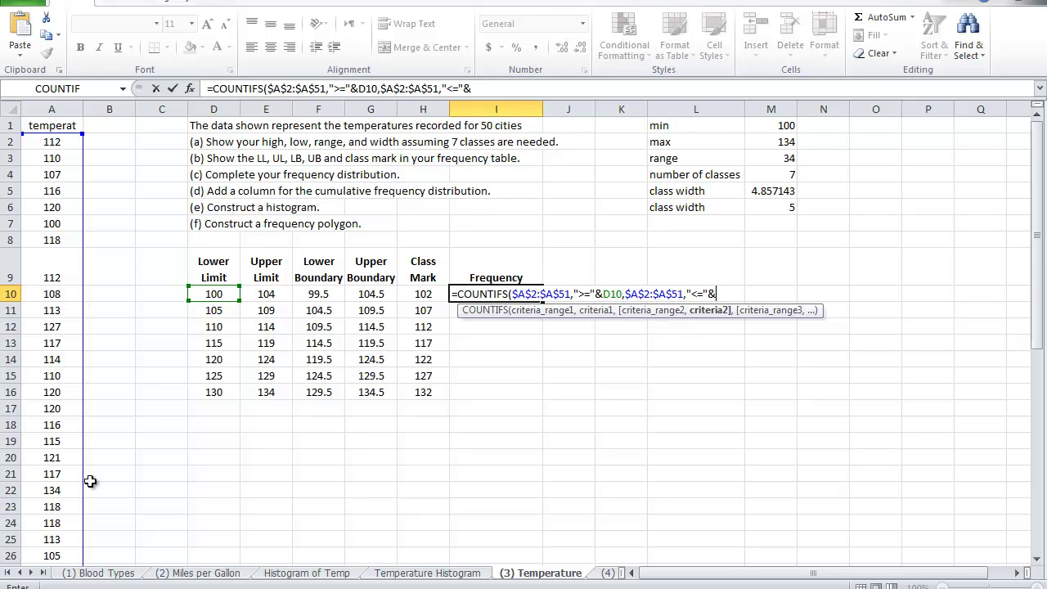
click(267, 294)
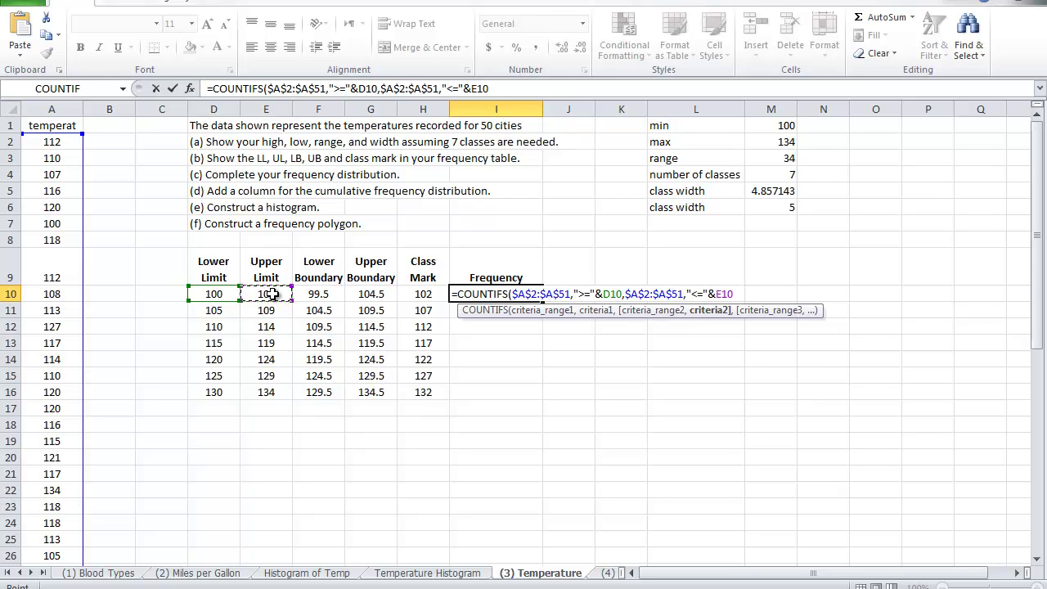
text())
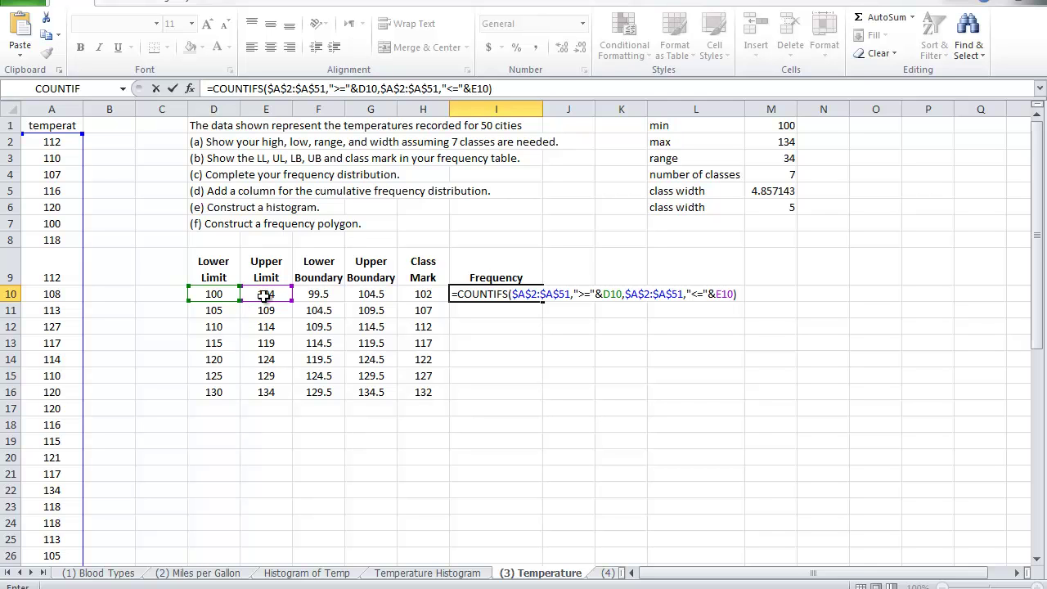
key(Return)
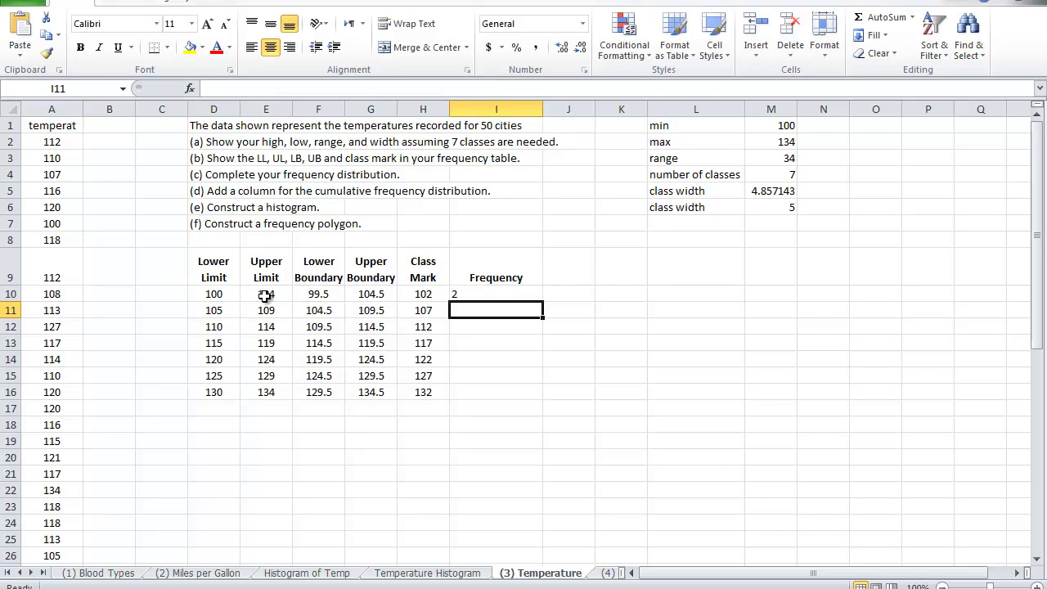
- Raise I10's font size to 16 and review its COUNTIFS formula without changes
click(503, 294)
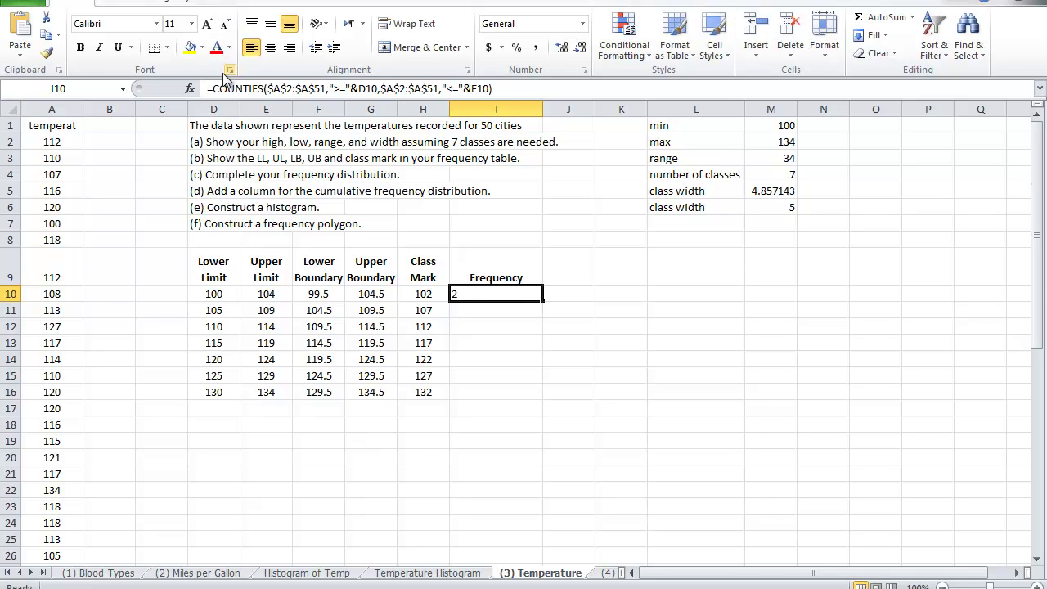
click(208, 25)
click(208, 24)
click(208, 25)
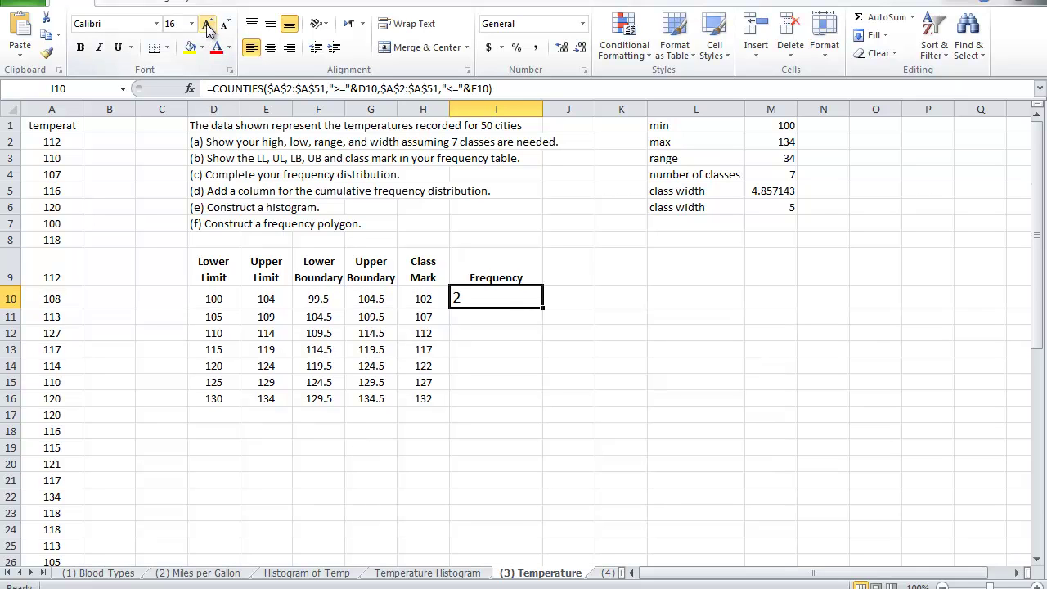
double_click(507, 296)
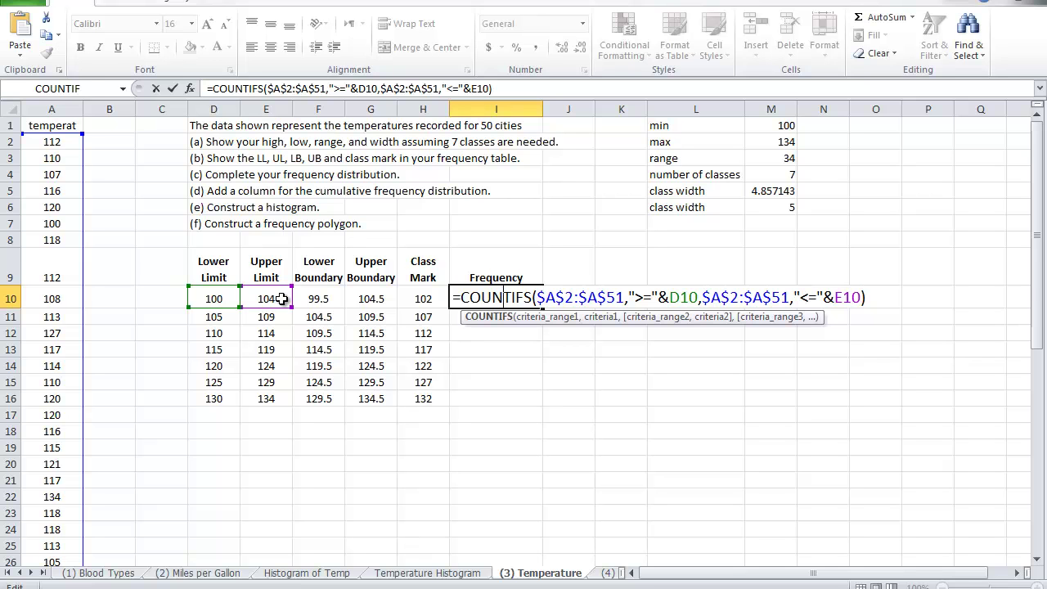
key(Return)
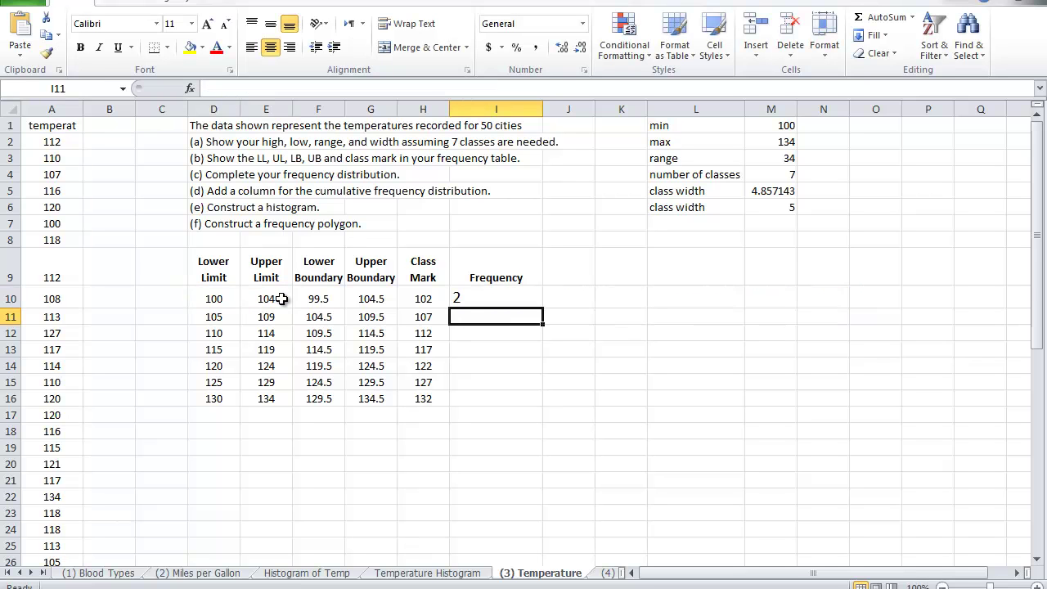
- Center I10, fill frequencies down to I16, and AutoSum them in I17 to 50
click(507, 298)
click(270, 46)
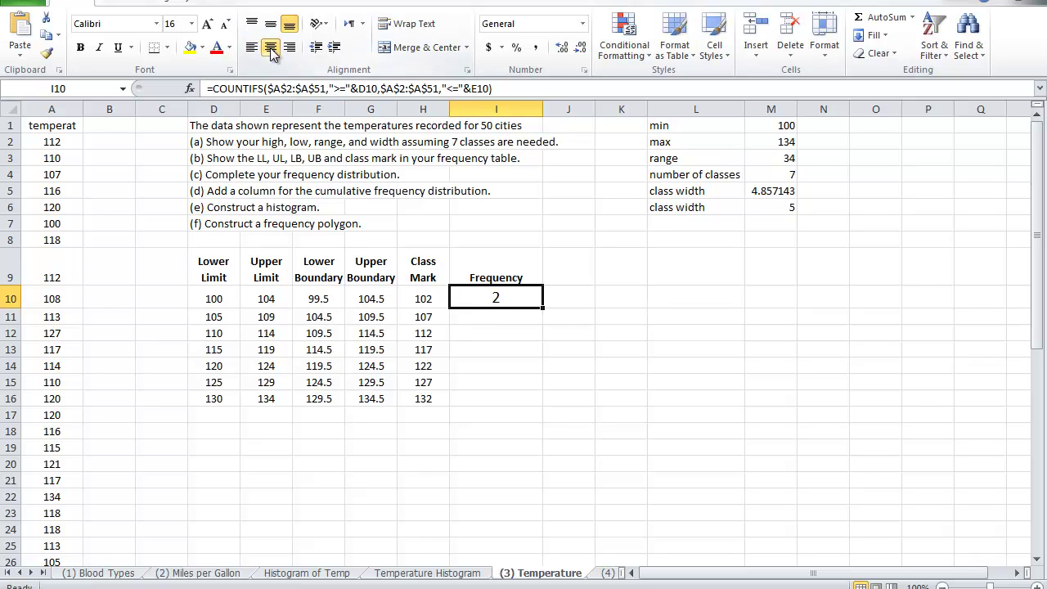
drag(542, 307, 542, 402)
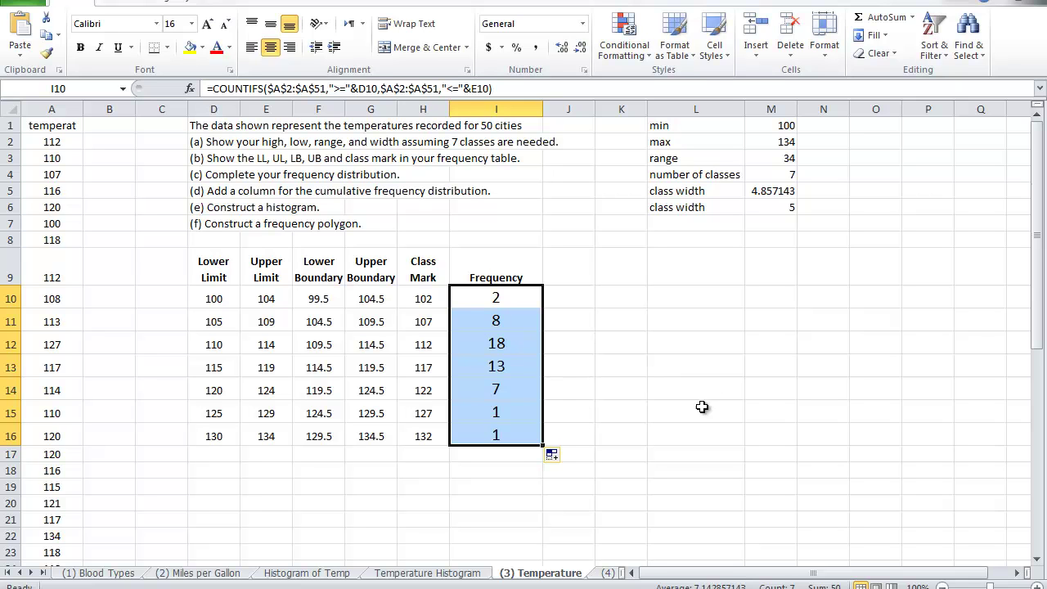
click(505, 458)
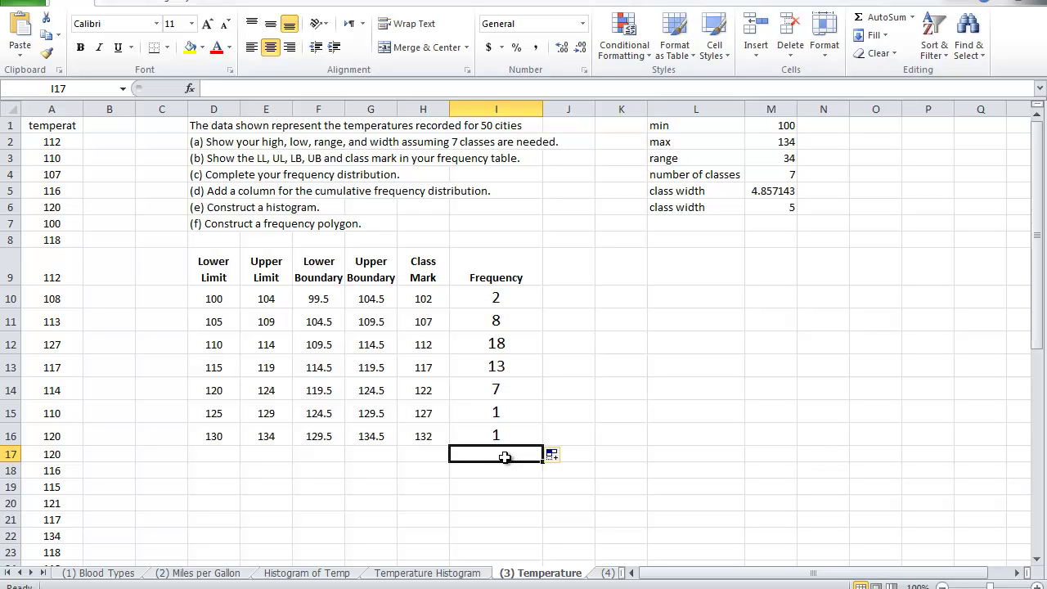
double_click(886, 22)
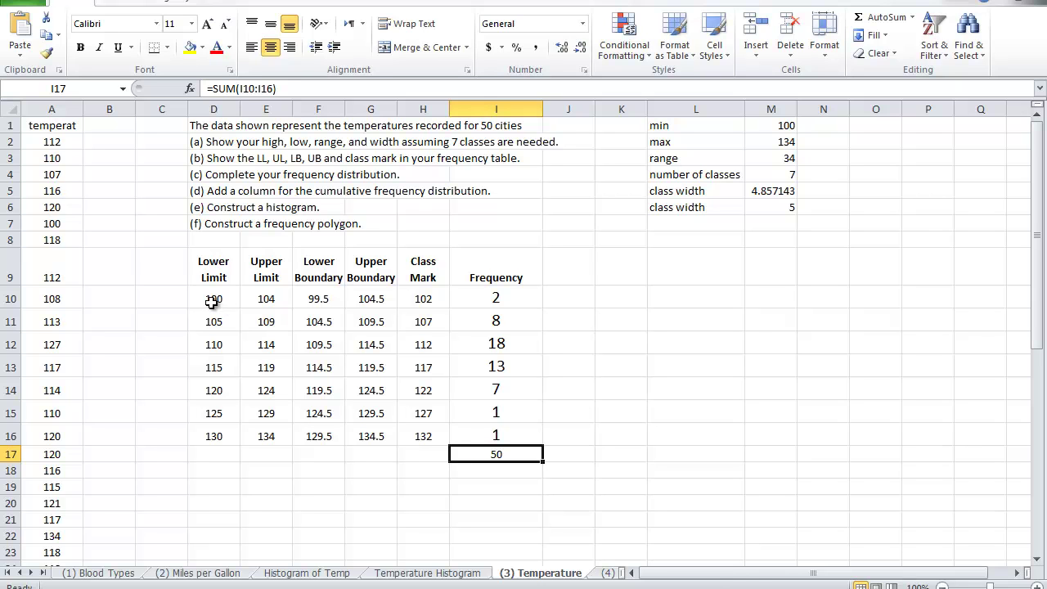
- Shade the Upper Boundary column G9:G16 and the summary cells L1:M6 yellow
drag(211, 302, 260, 302)
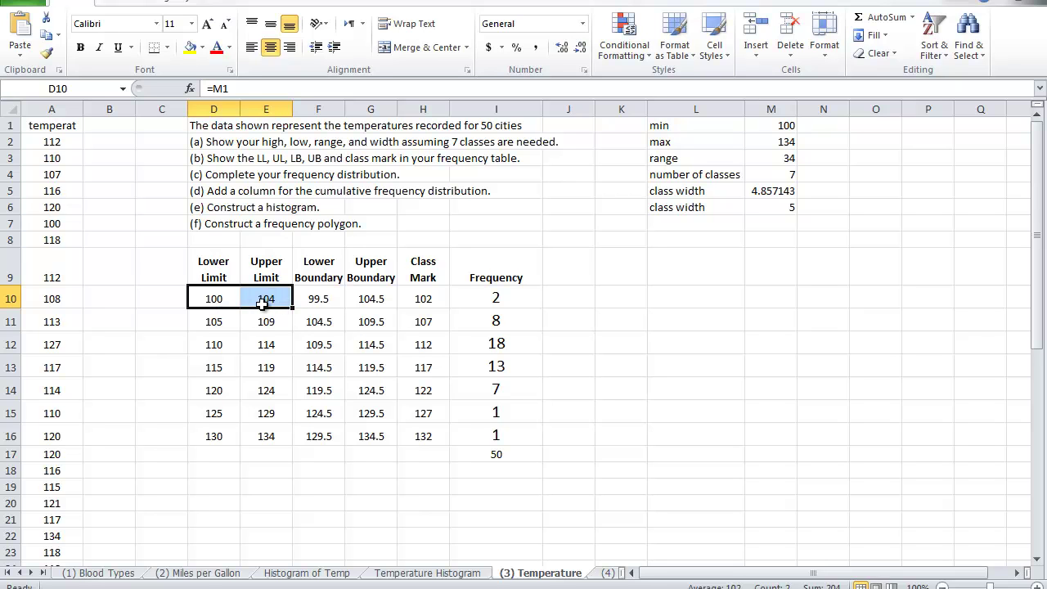
drag(214, 329, 277, 329)
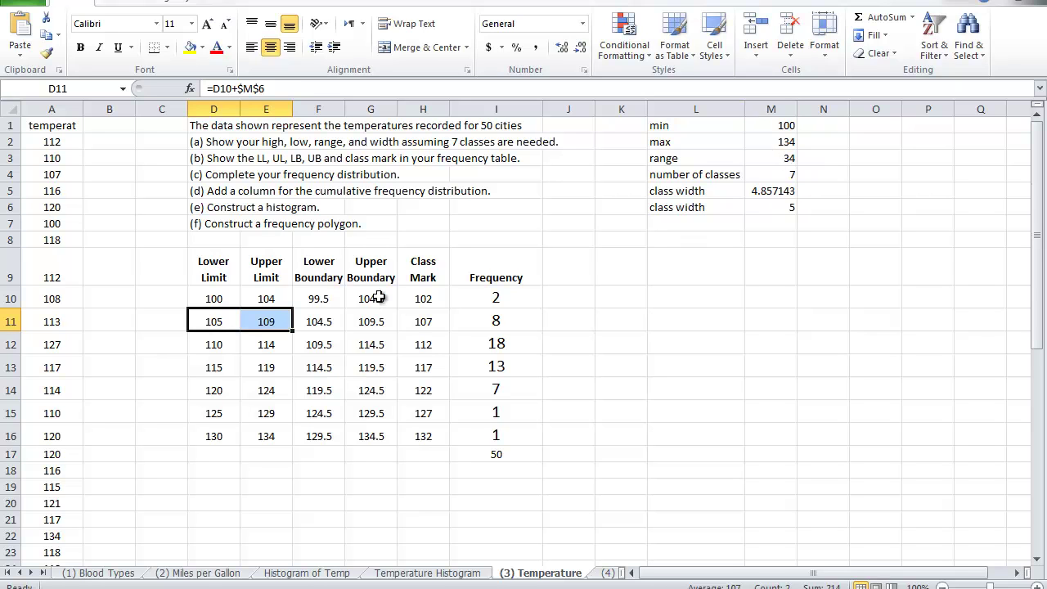
drag(380, 266, 374, 438)
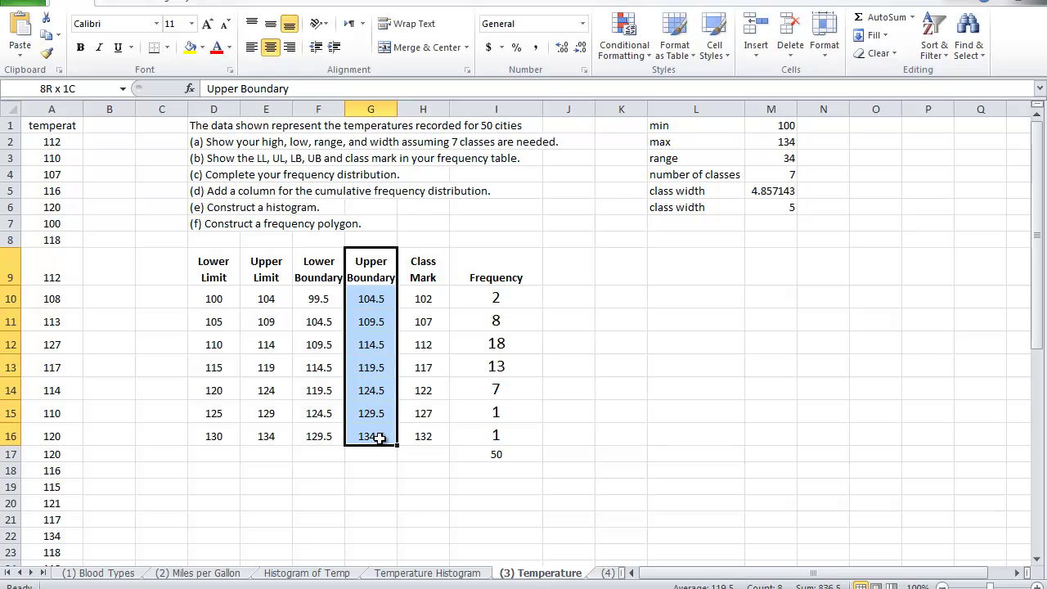
click(189, 47)
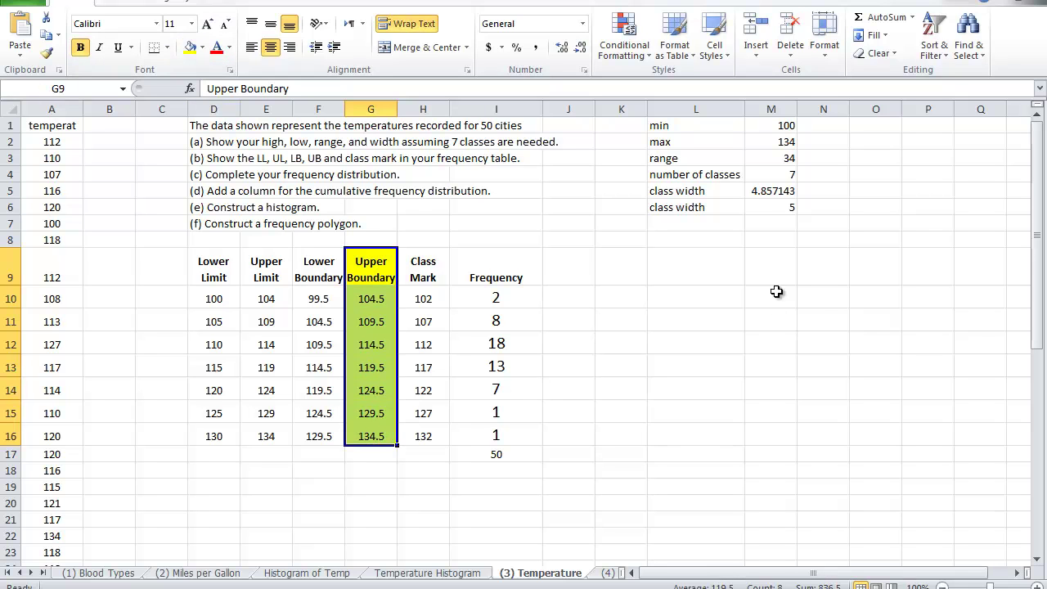
drag(671, 131, 777, 210)
click(189, 48)
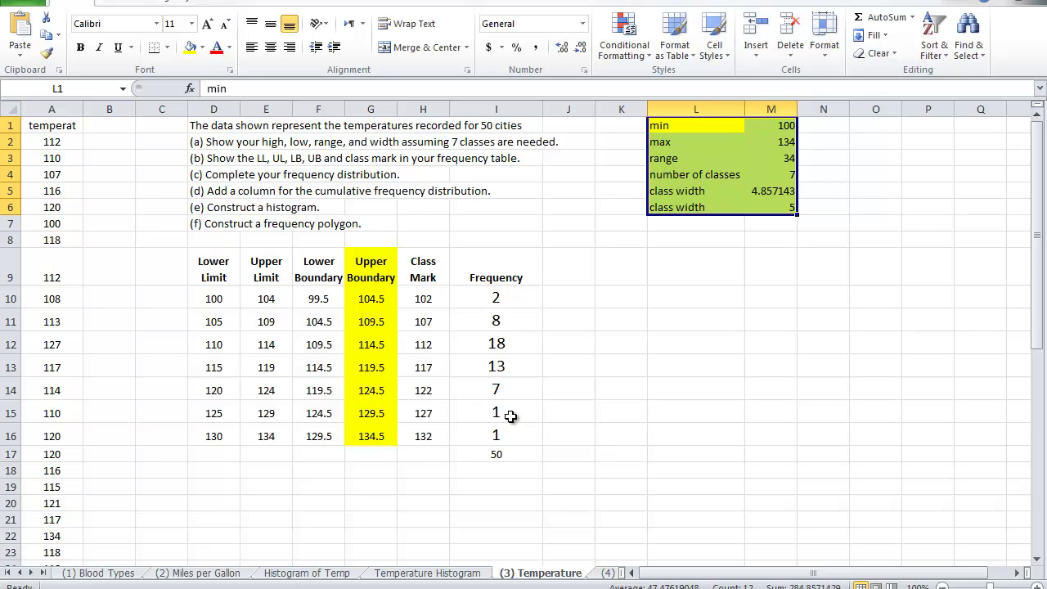
click(300, 2)
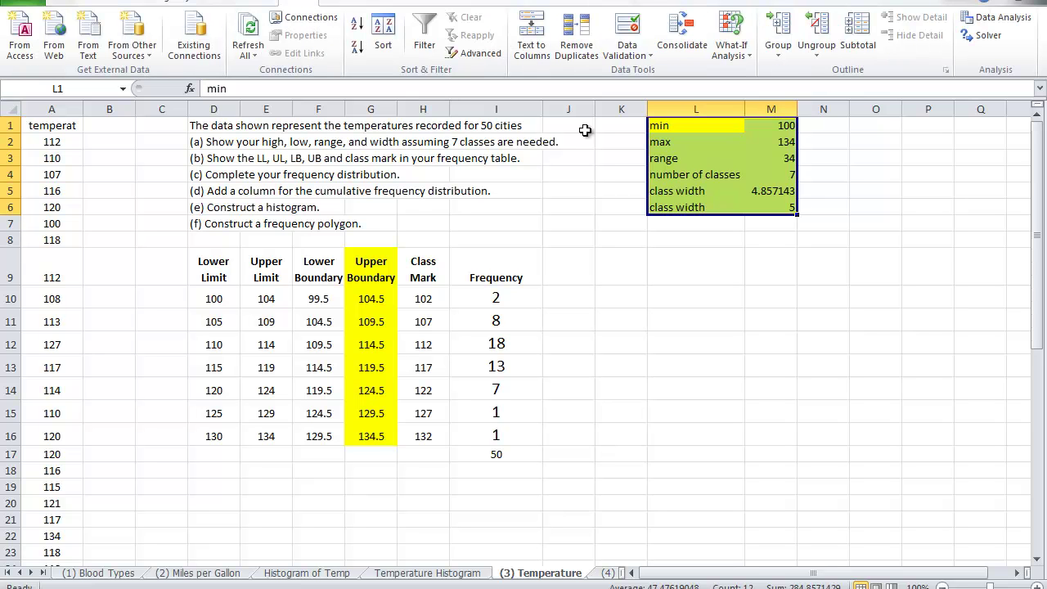
- Start the Data Analysis Histogram tool with temperatures A2:A51 as the input range
click(1003, 17)
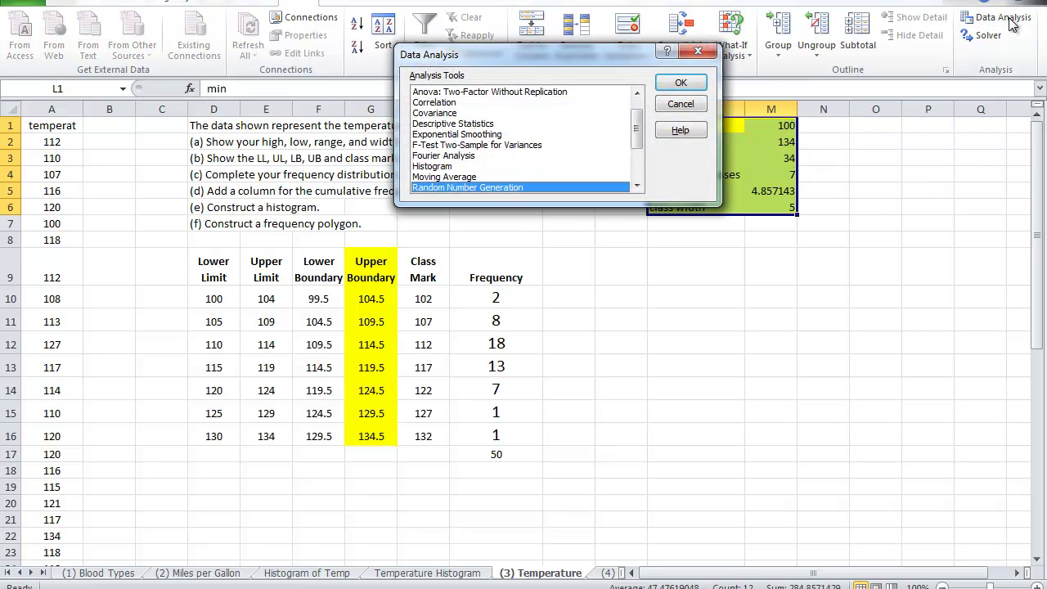
click(435, 169)
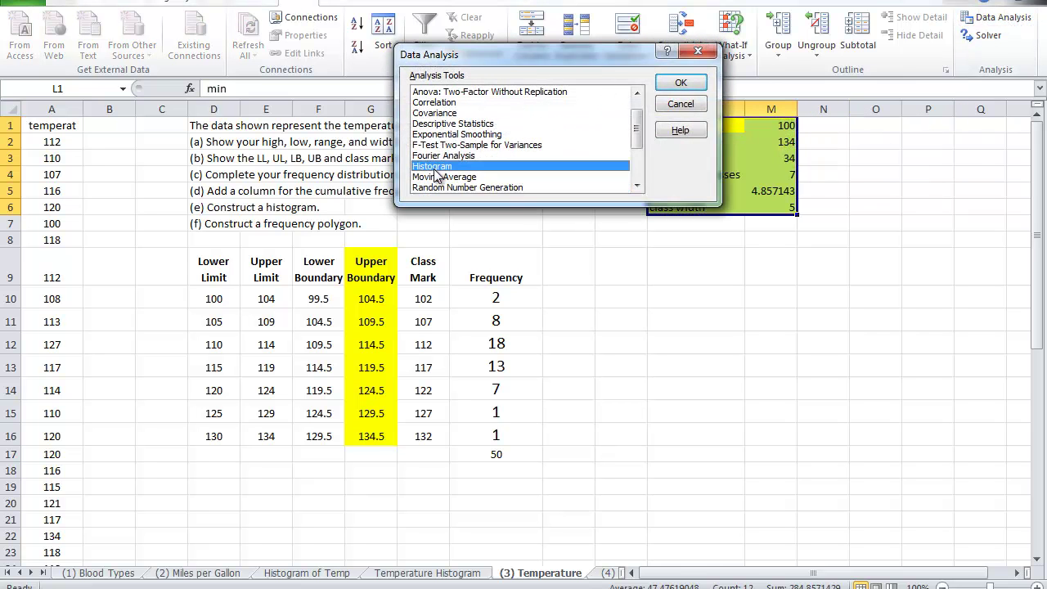
click(680, 85)
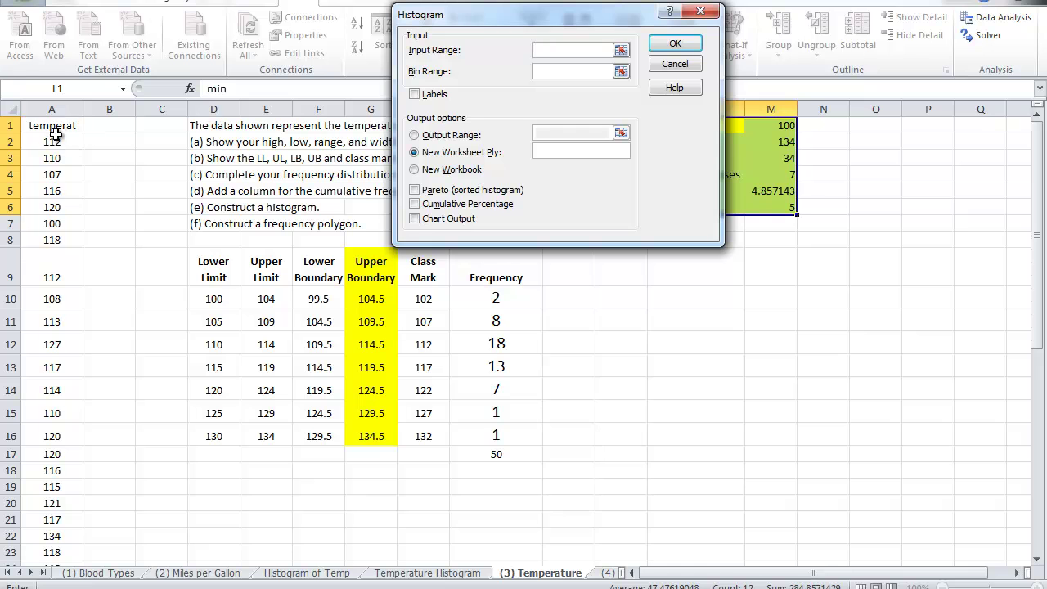
drag(51, 141, 59, 520)
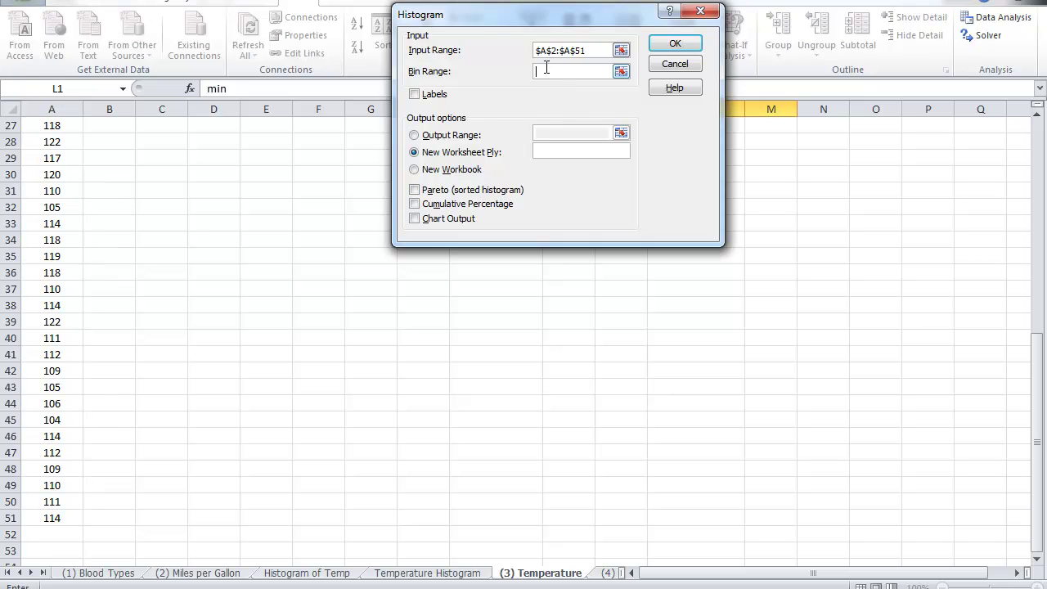
drag(1038, 355, 1038, 138)
- Use bins G10:G16, output to new sheet 'Grouped Freq Dist' with Chart Output, and run
drag(573, 10, 653, 10)
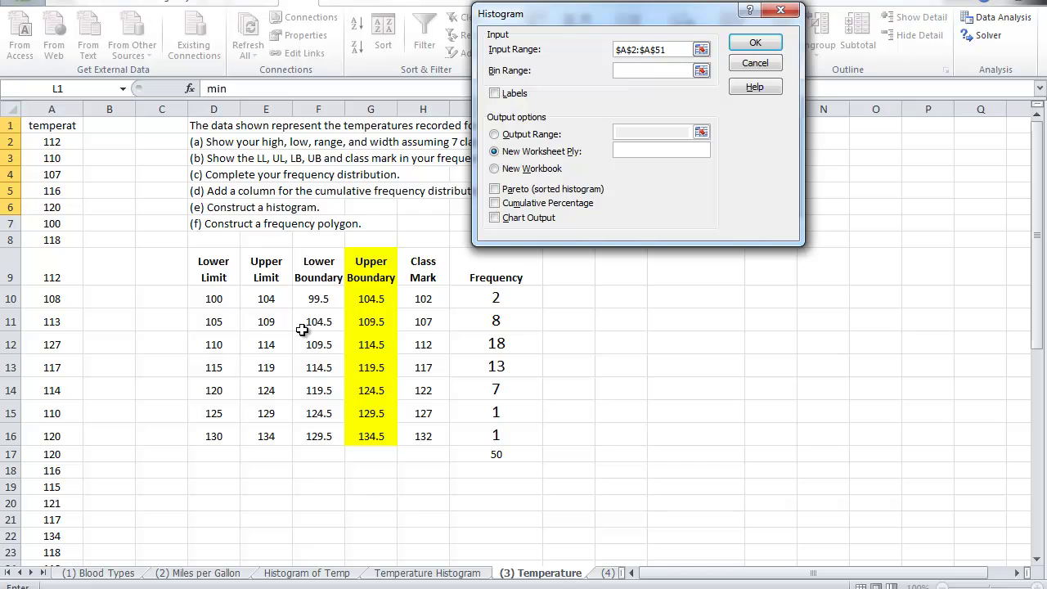
click(372, 301)
drag(372, 300, 374, 439)
text(Groupe)
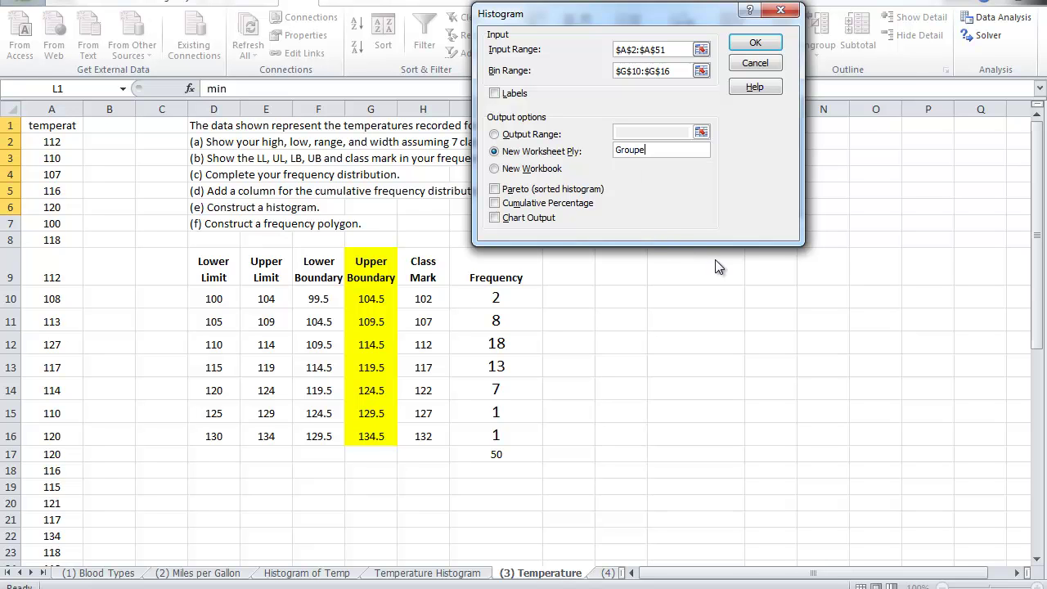
text(d Freq Distr.)
click(494, 219)
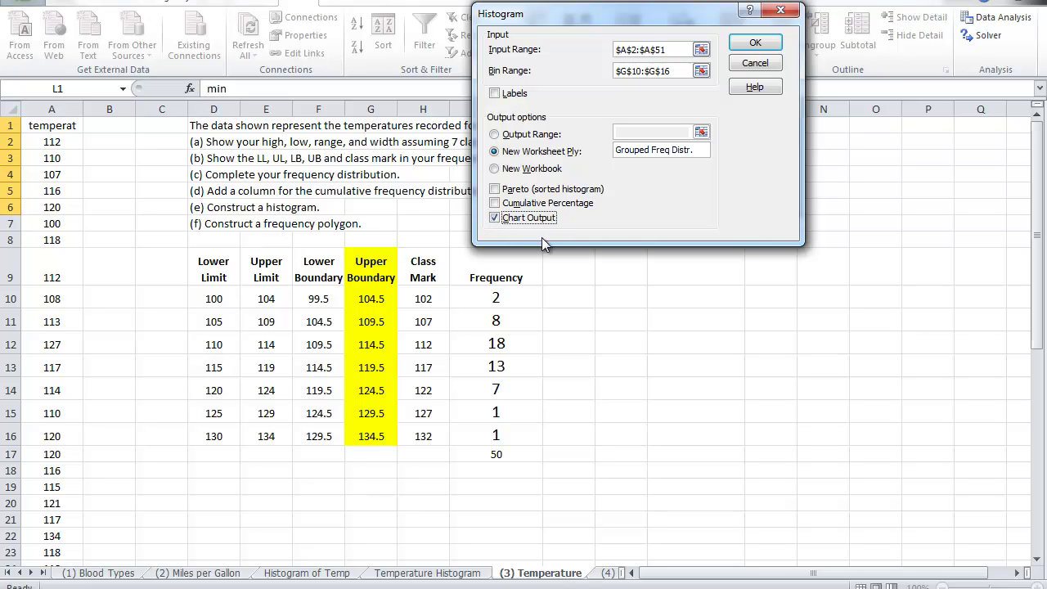
click(755, 45)
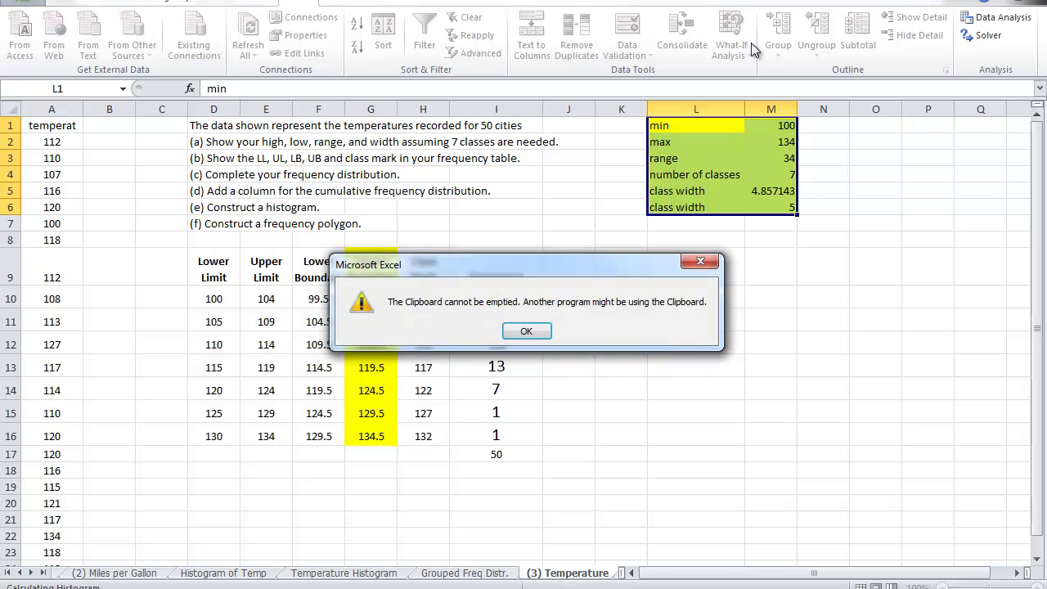
- Dismiss the clipboard warning and enlarge the histogram chart
click(536, 332)
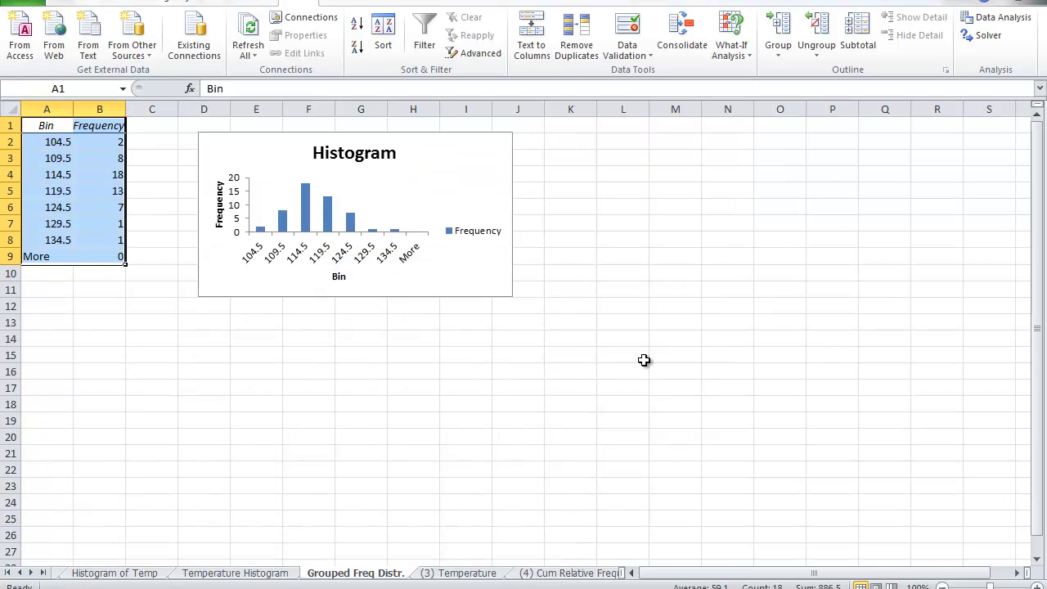
click(481, 285)
drag(514, 300, 943, 483)
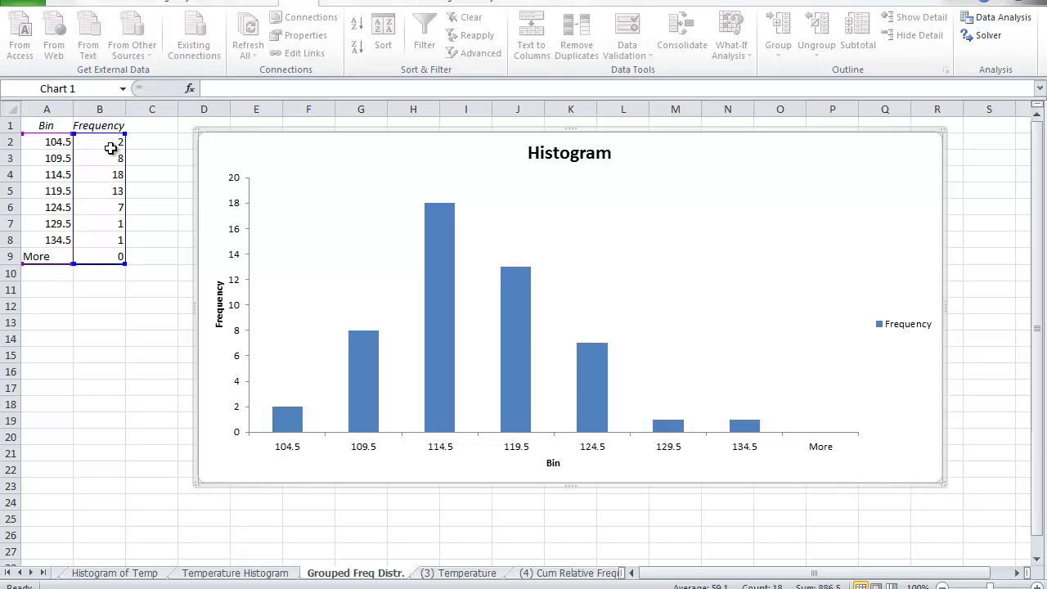
- Compare output frequencies B2:B8 with the original I10:I16 on the (3) Temperature sheet
drag(112, 143, 112, 240)
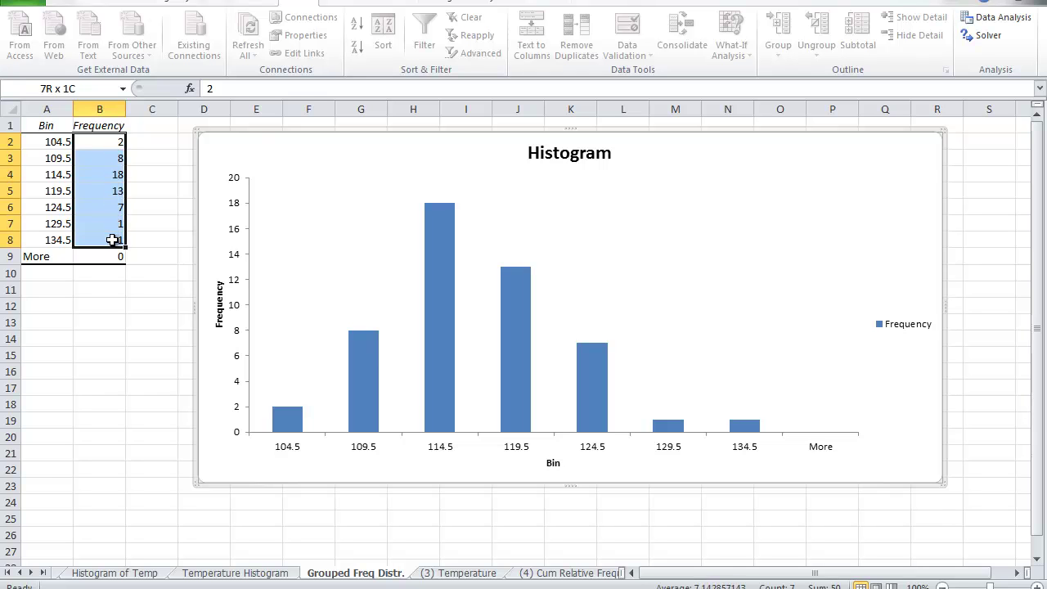
click(479, 573)
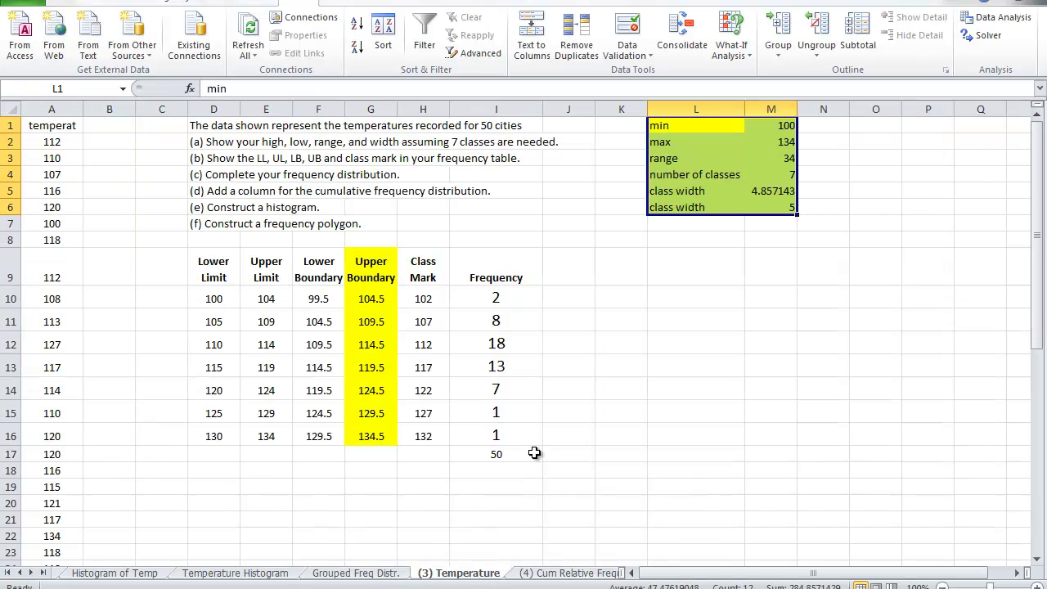
drag(493, 298, 493, 436)
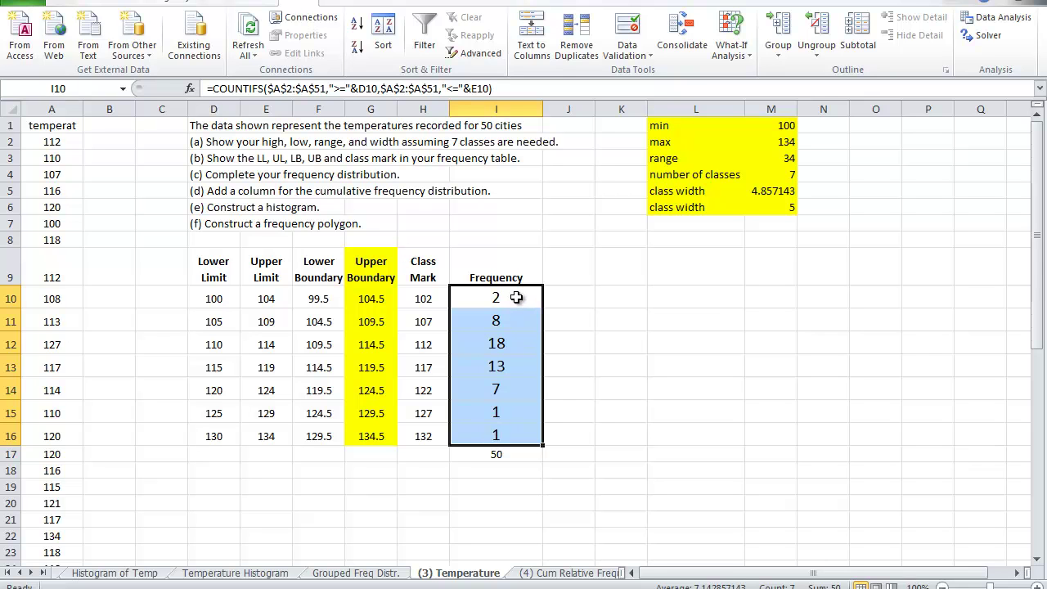
click(355, 573)
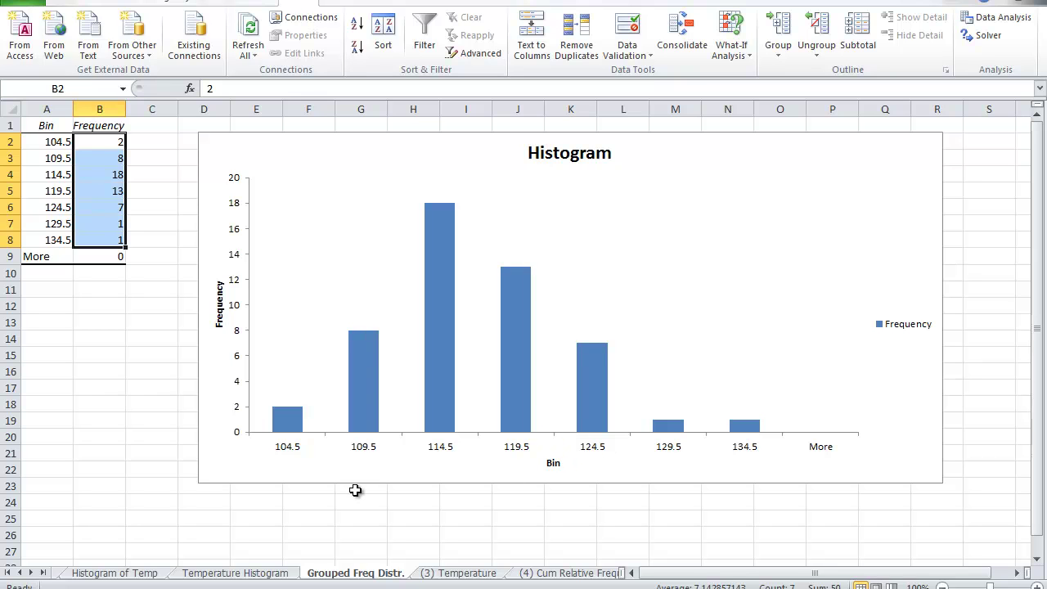
- Delete the chart's Frequency legend
mouse_move(440, 307)
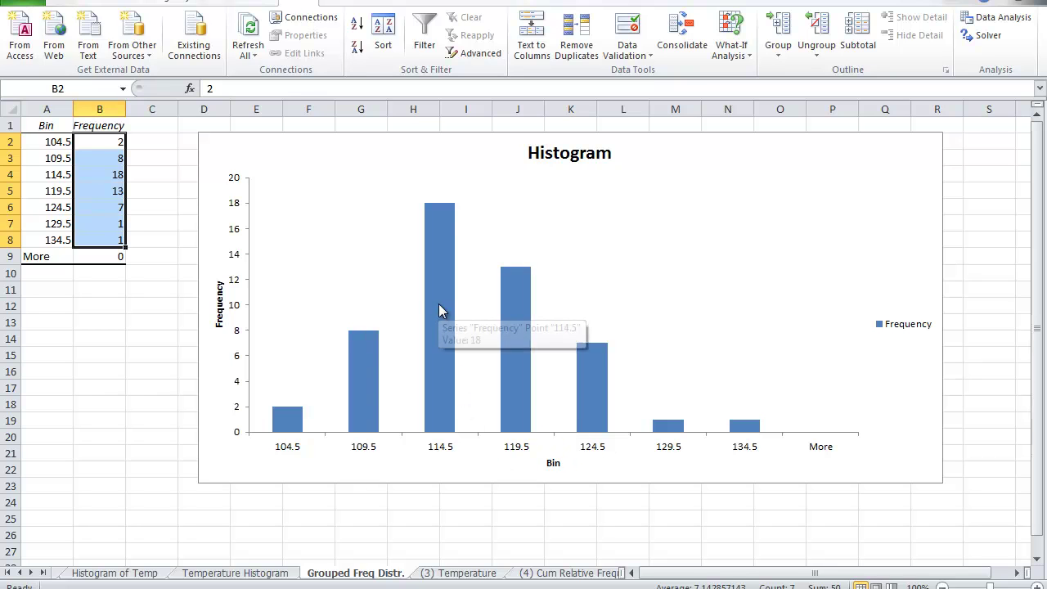
click(897, 336)
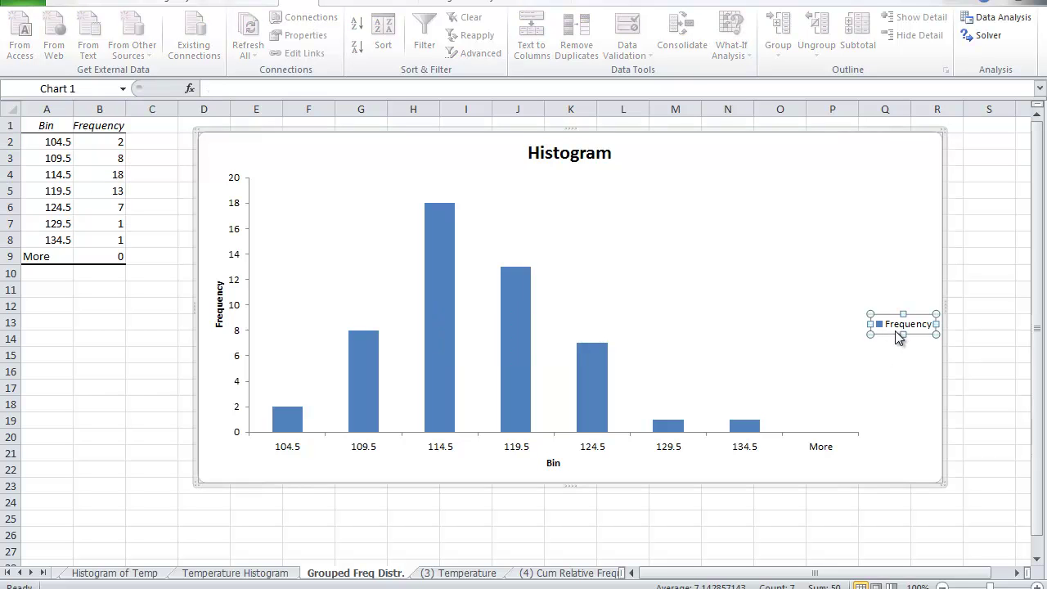
key(Delete)
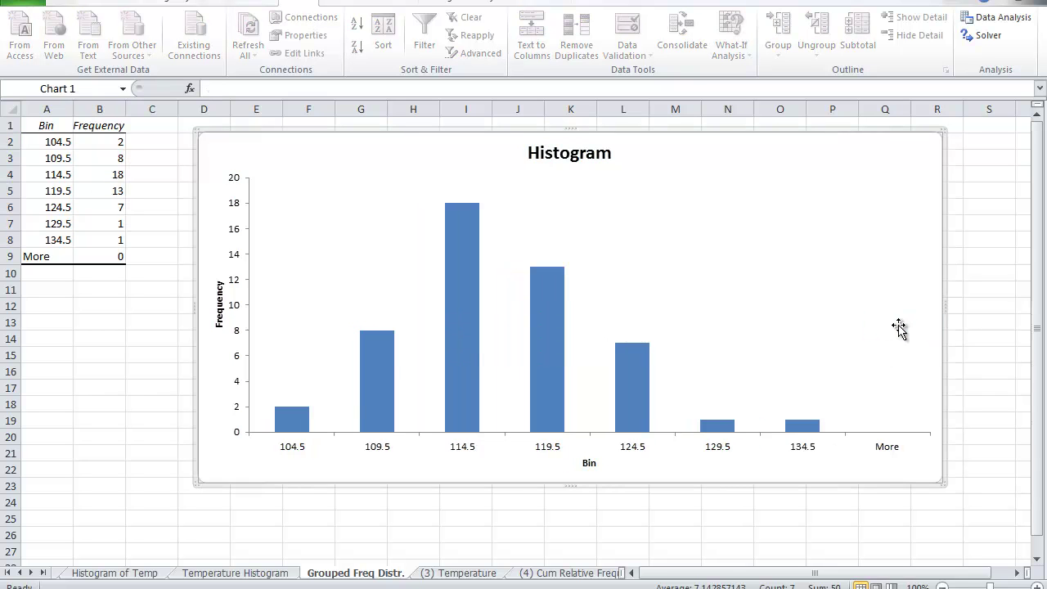
- Set the bars' gap width to 0% with varied colours by point, then return to (3) Temperature
right_click(461, 266)
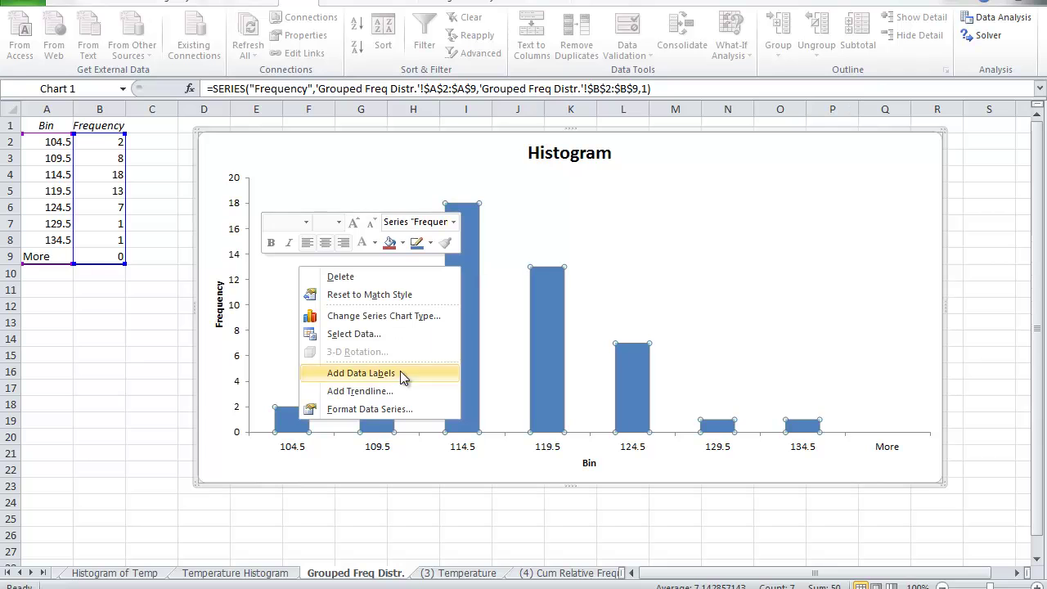
click(387, 409)
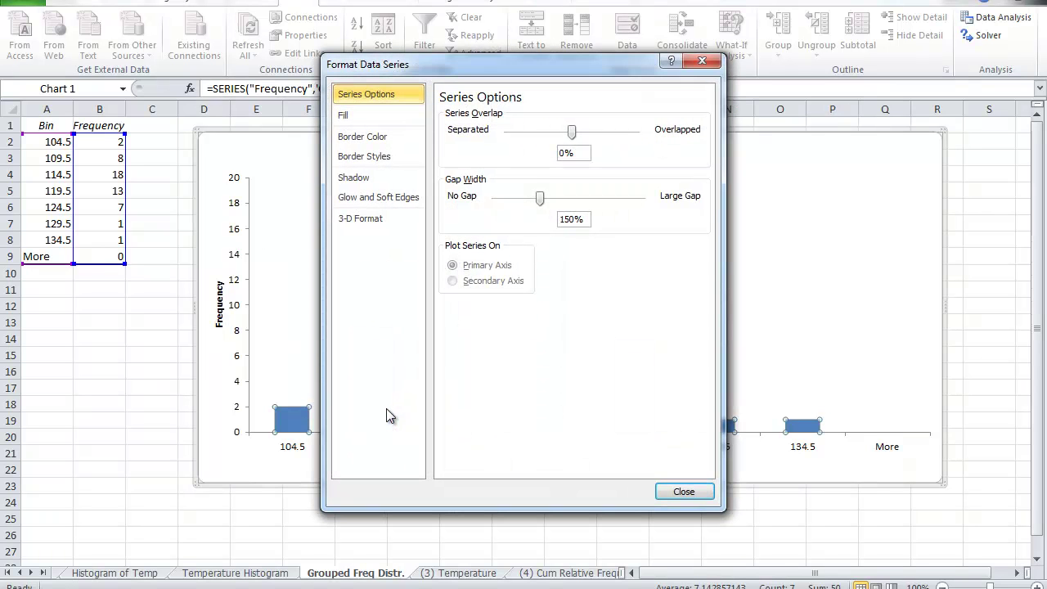
drag(542, 201, 494, 200)
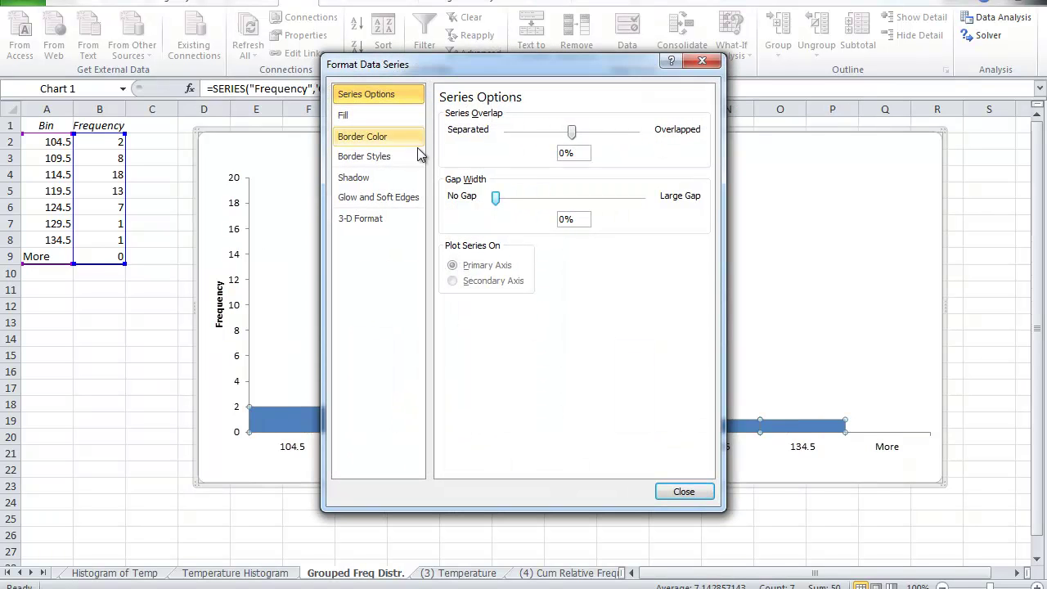
click(367, 115)
click(444, 225)
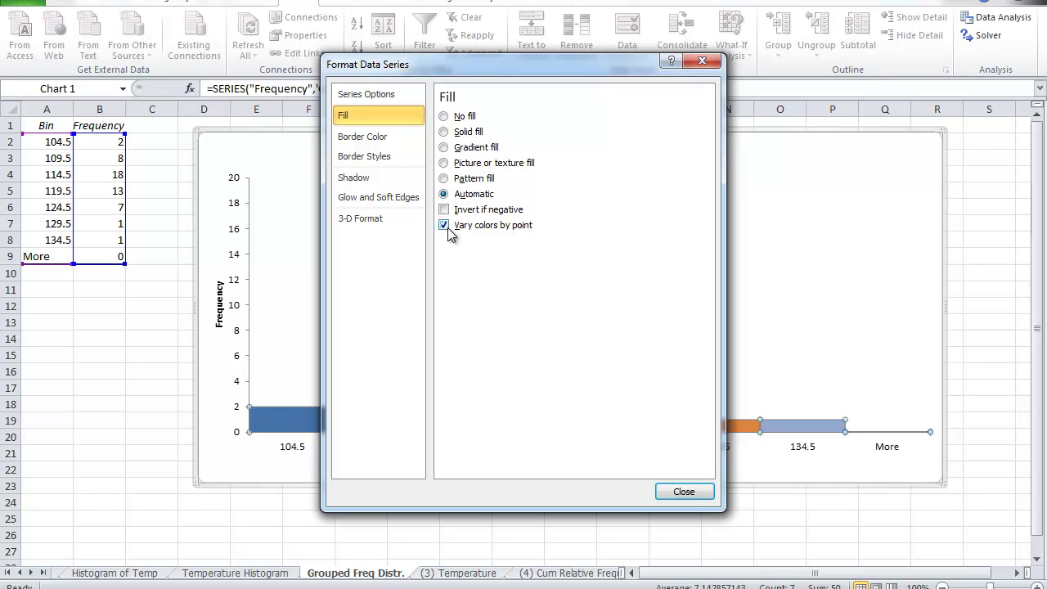
click(683, 492)
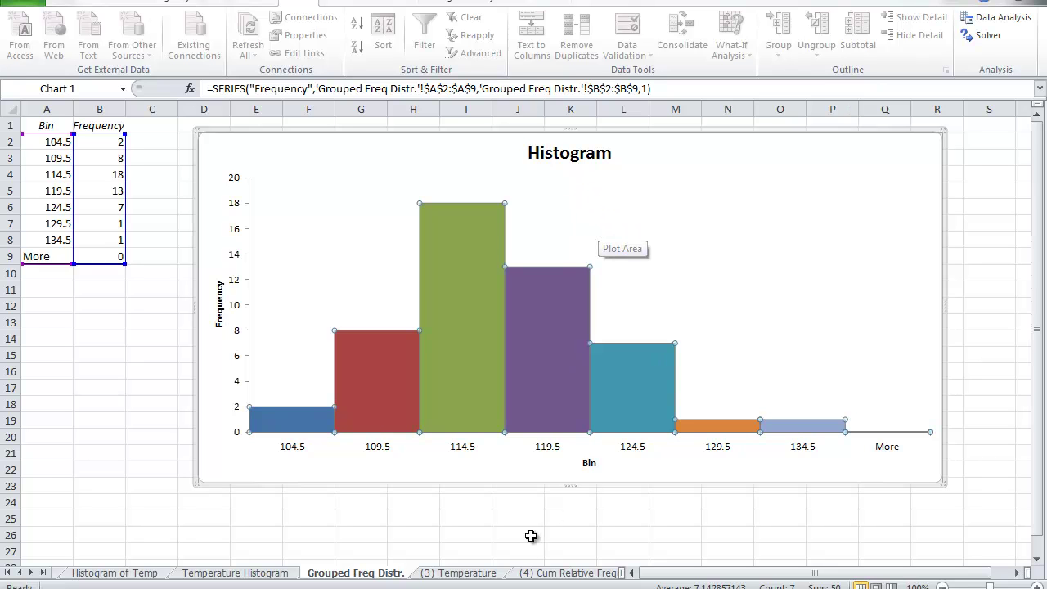
click(494, 573)
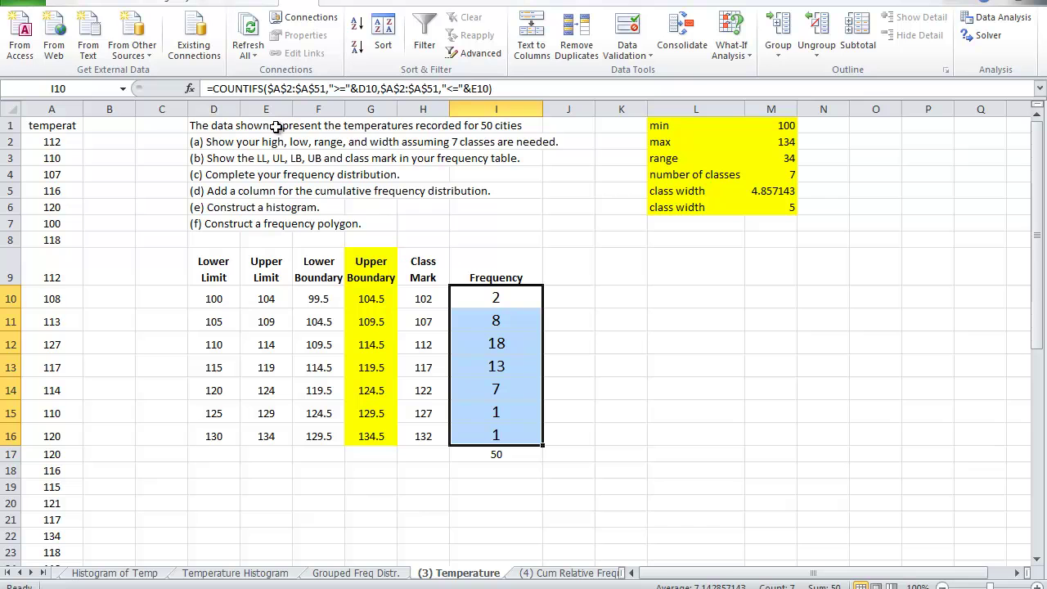